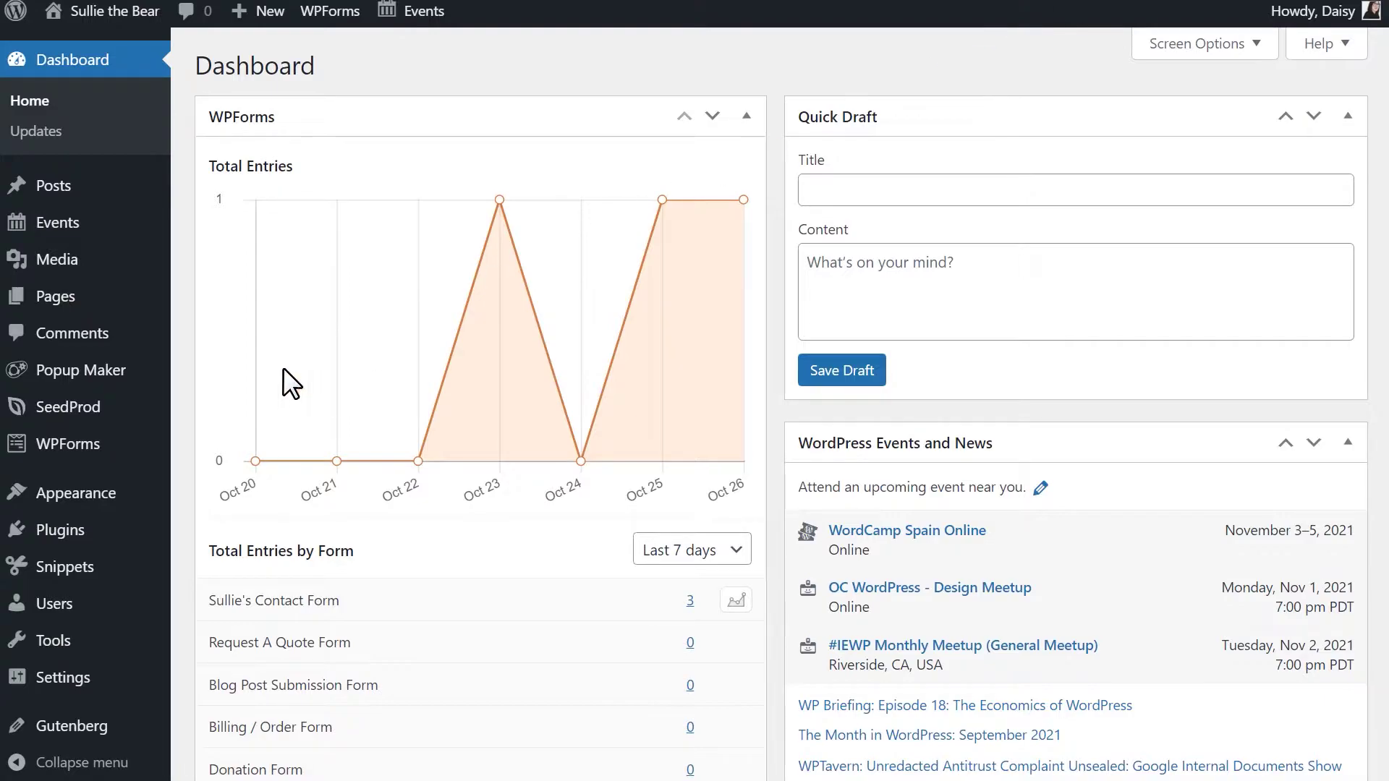
Step: Install the Signature Addon from the WPForms Addons page so it shows Active
mouse_move(123, 463)
left_click(257, 611)
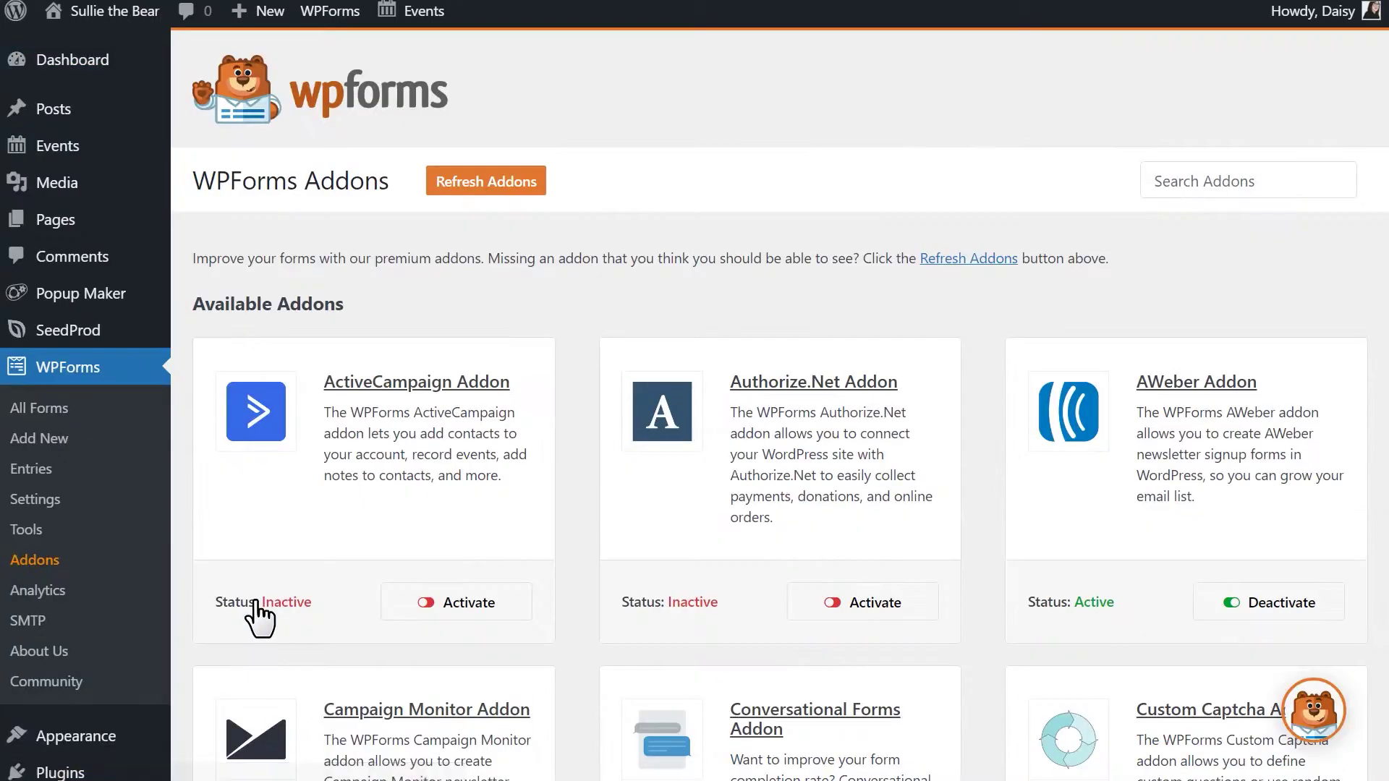
scroll(1375, 318, "down", 10)
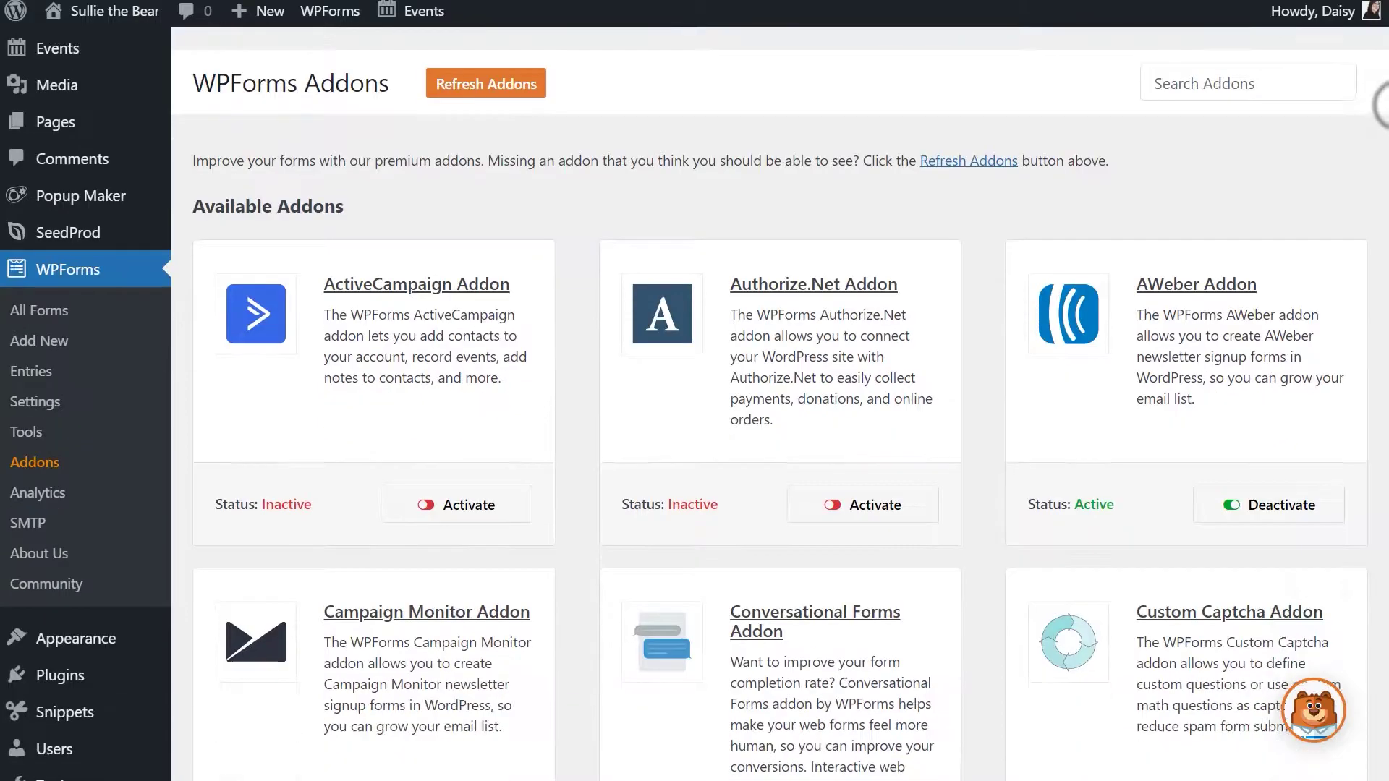
scroll(1370, 307, "down", 18)
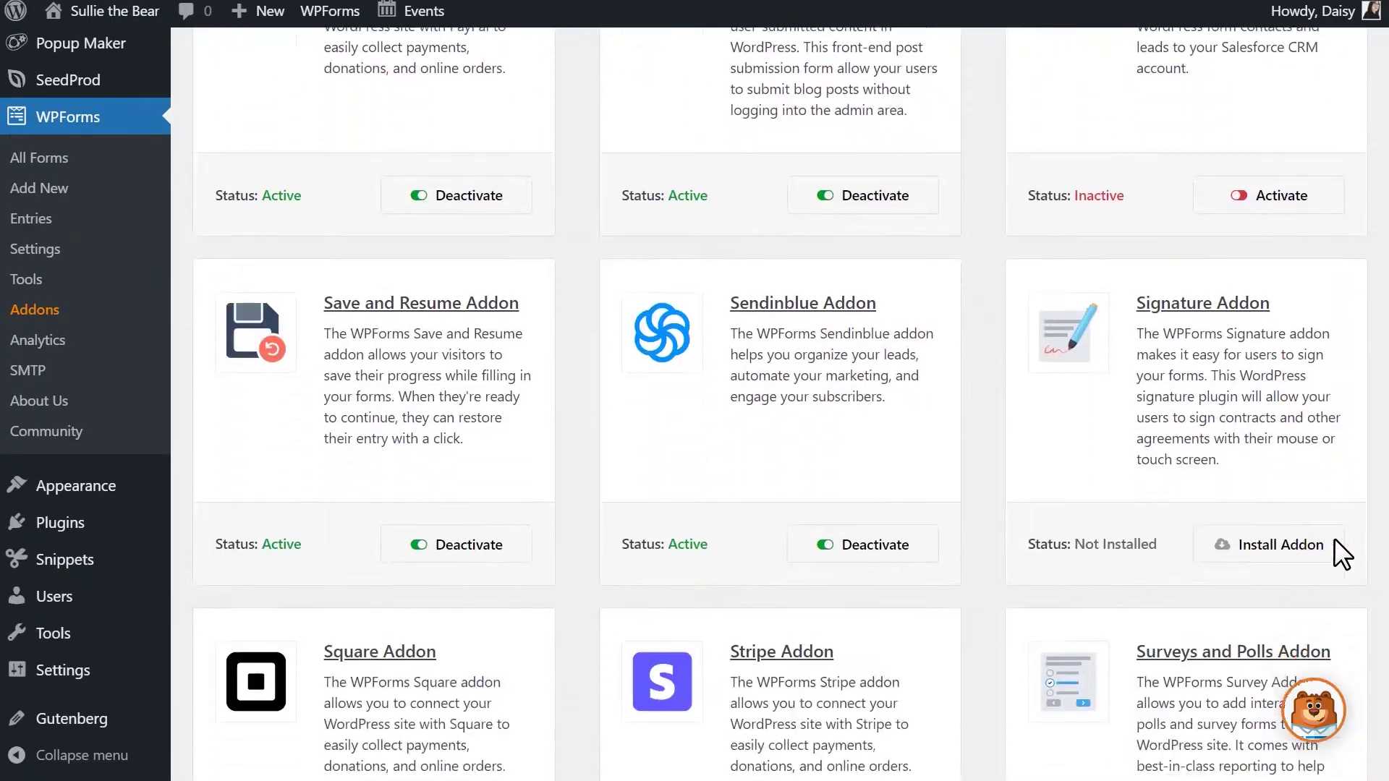
left_click(1288, 498)
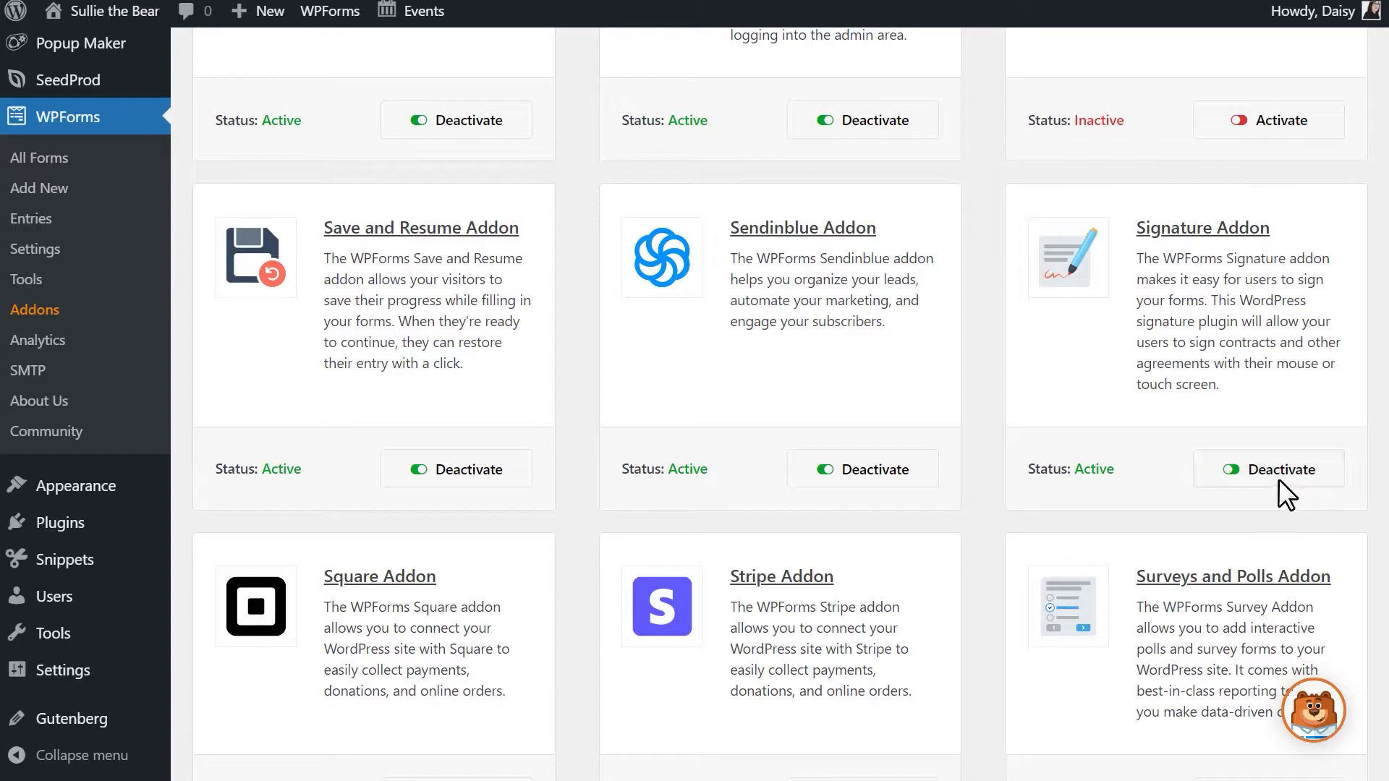
Step: Start a new form and search the templates for 'job appl' to find the Job Application Upload Form
left_click(133, 198)
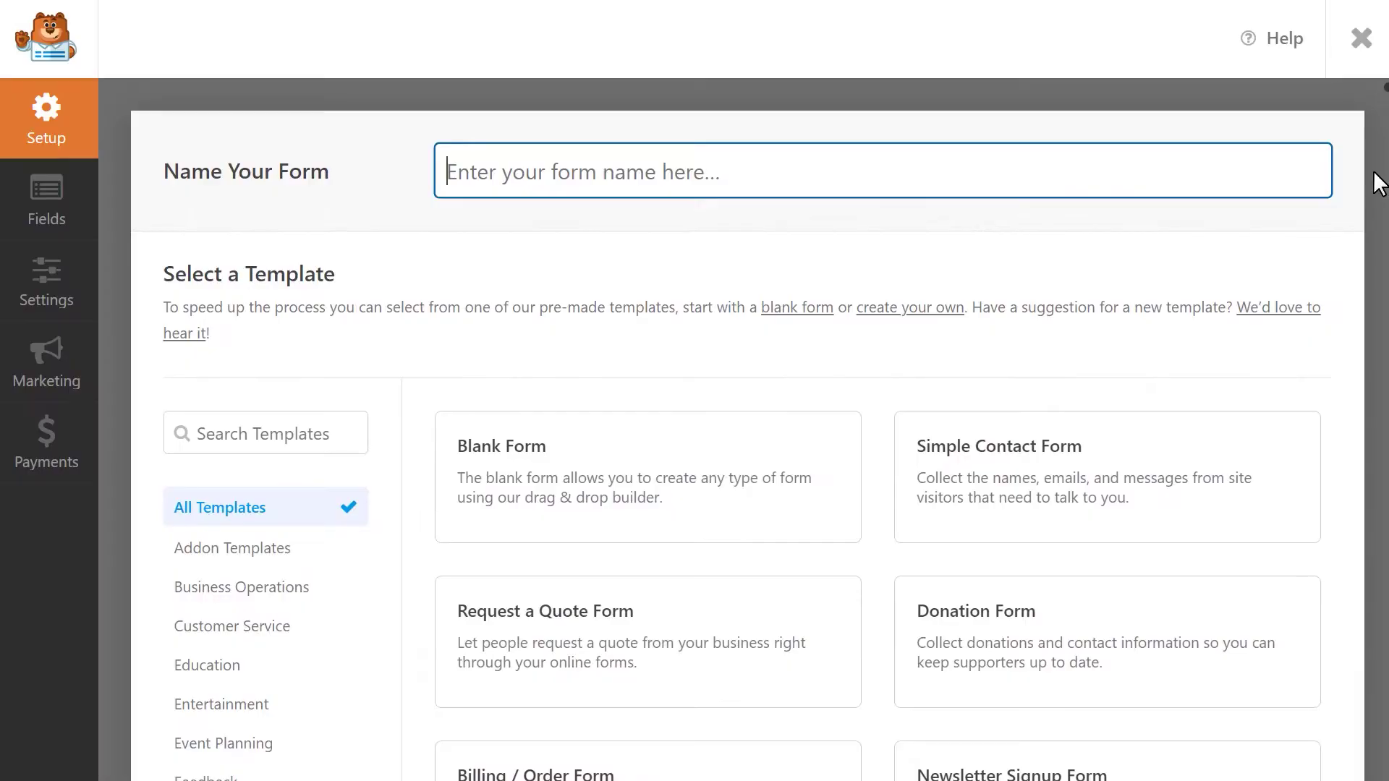
scroll(1379, 182, "down", 10)
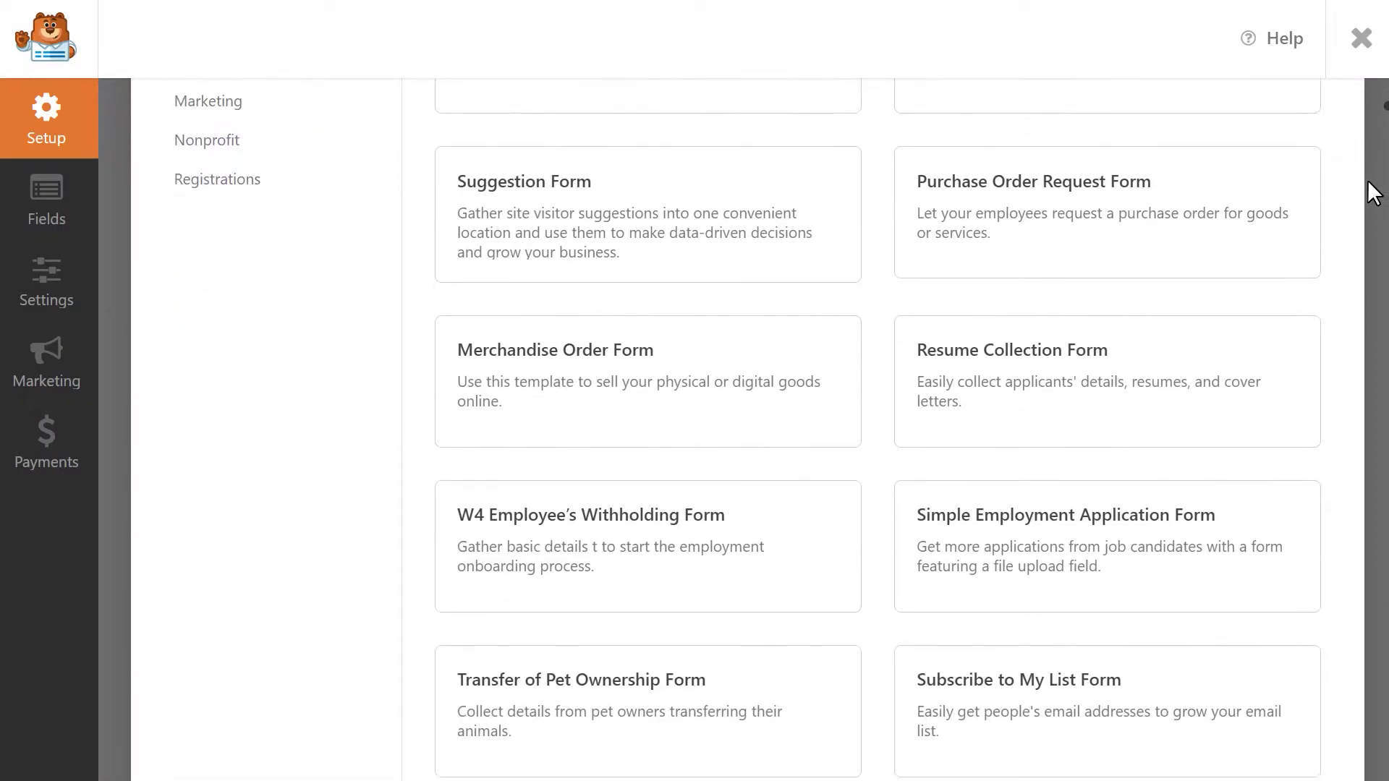
scroll(1373, 191, "up", 10)
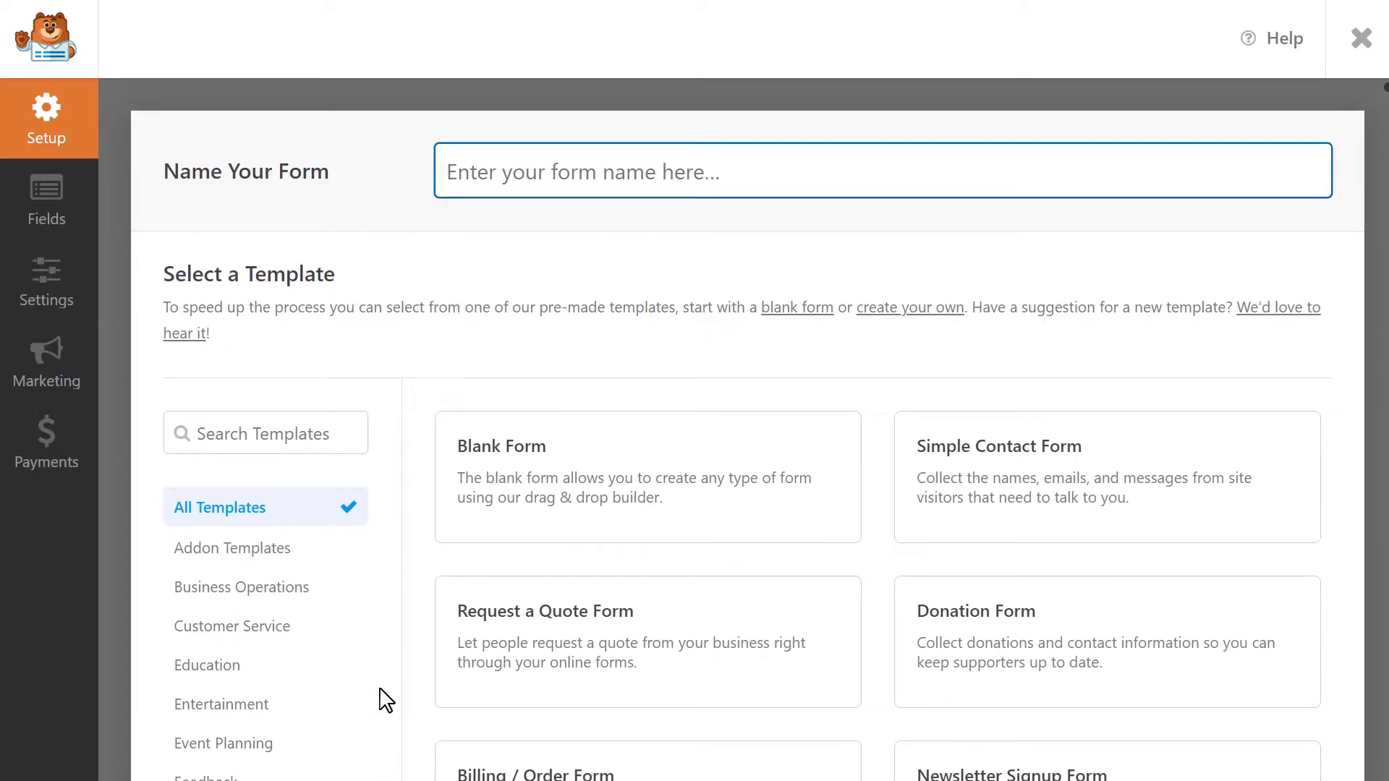
left_click(316, 435)
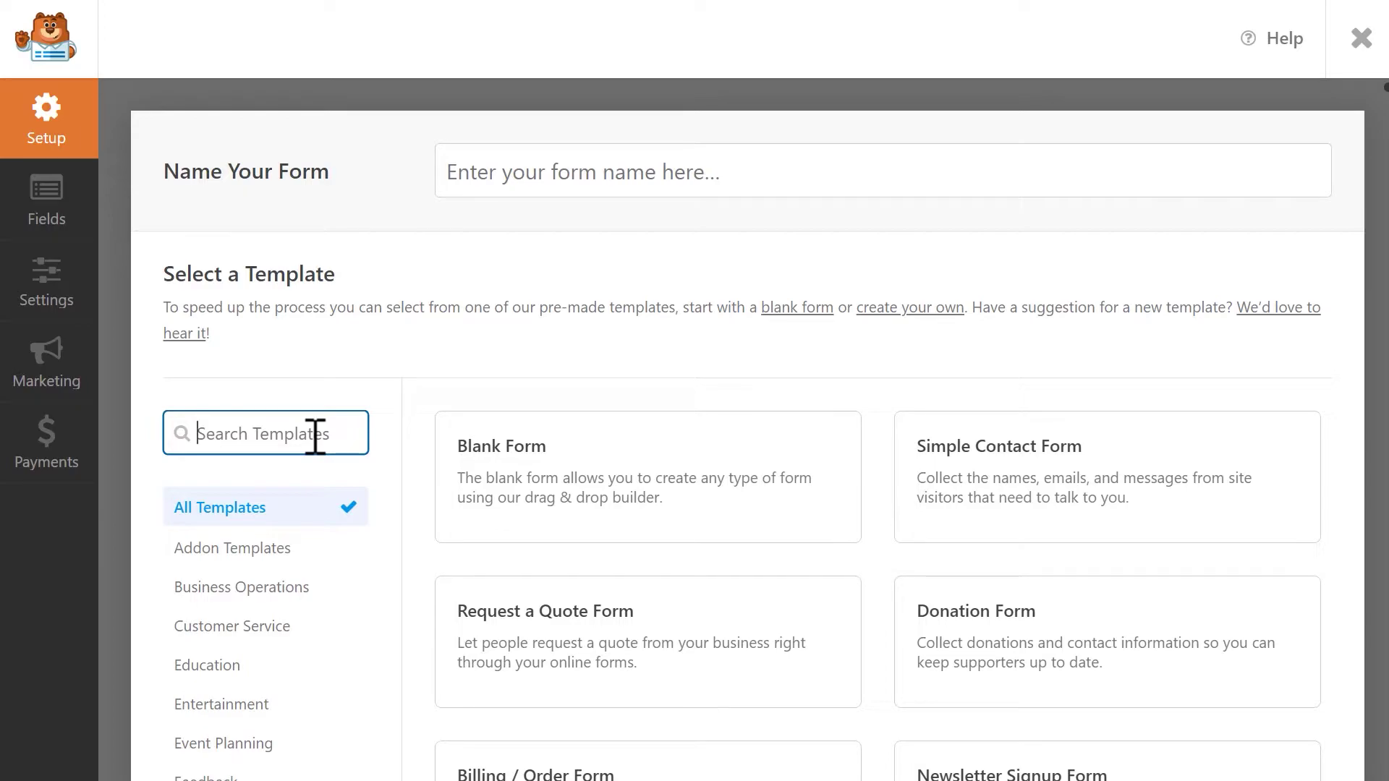
type("job appl")
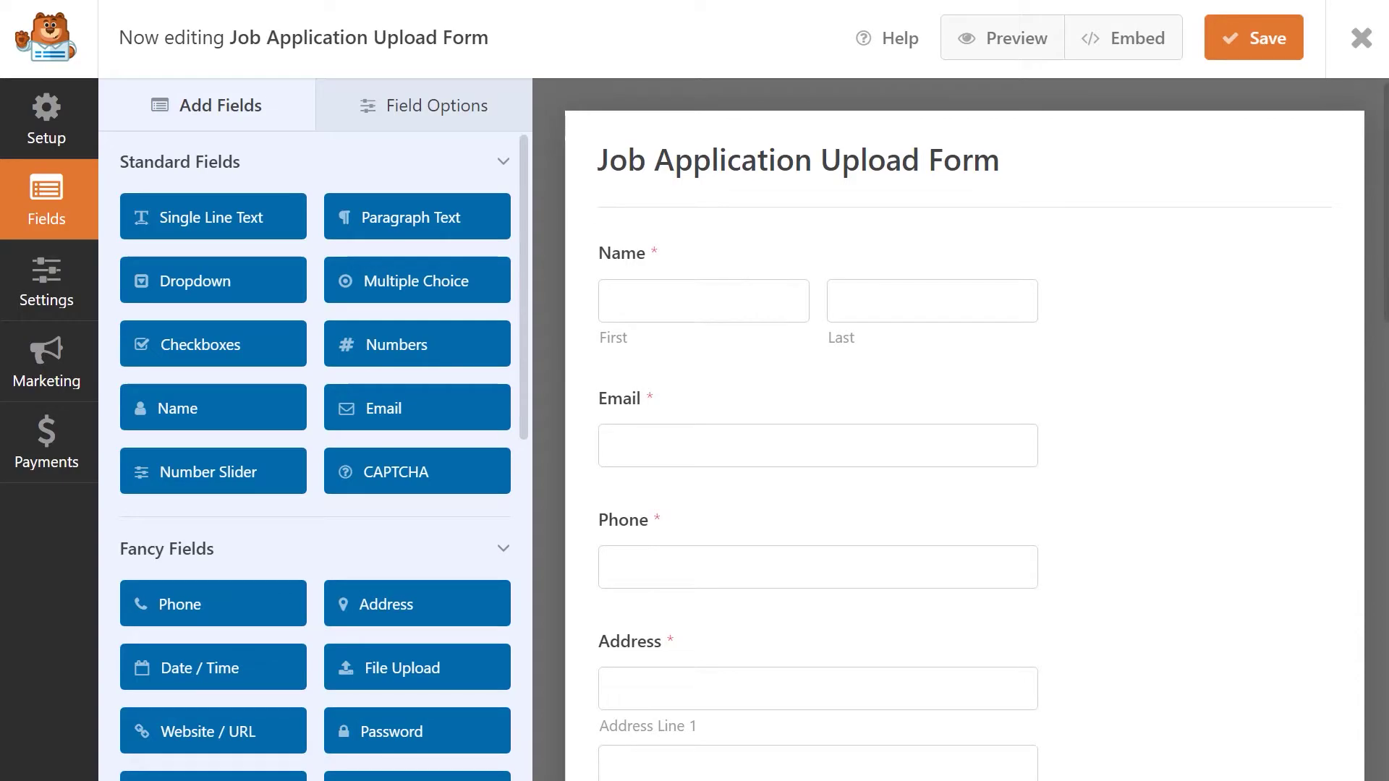
Step: Delete the 'Upload your cover letter' field and drag a Signature field below Additional Information
left_click_drag(1384, 312, 1385, 767)
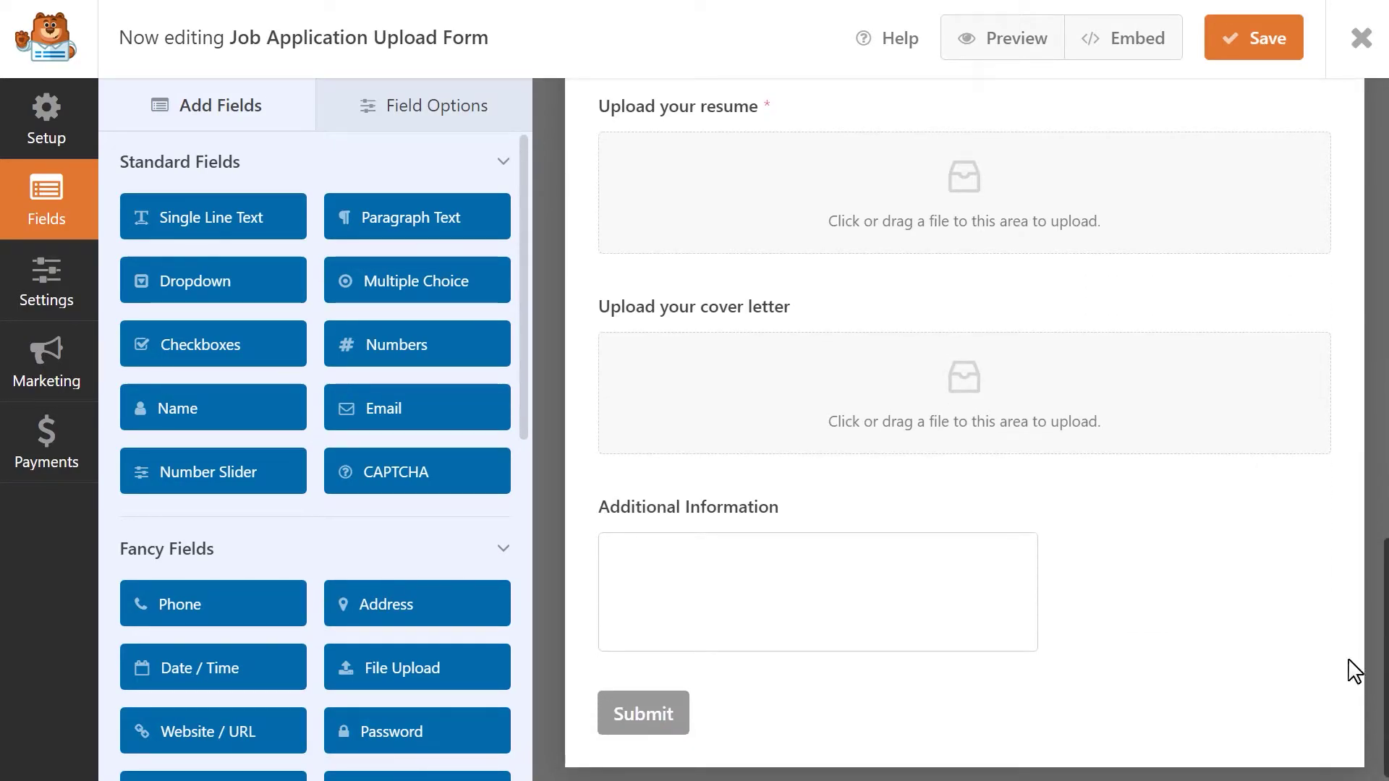
mouse_move(1154, 362)
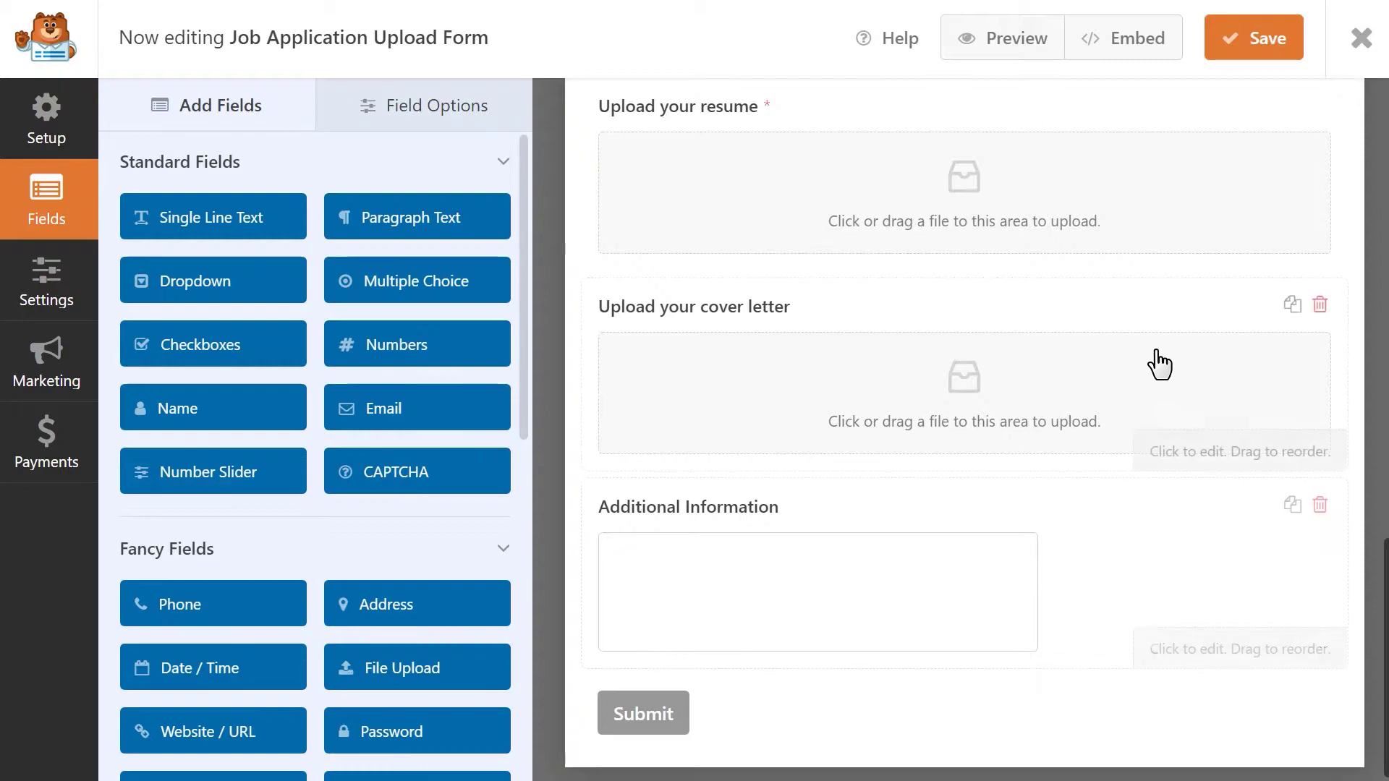
left_click(1318, 307)
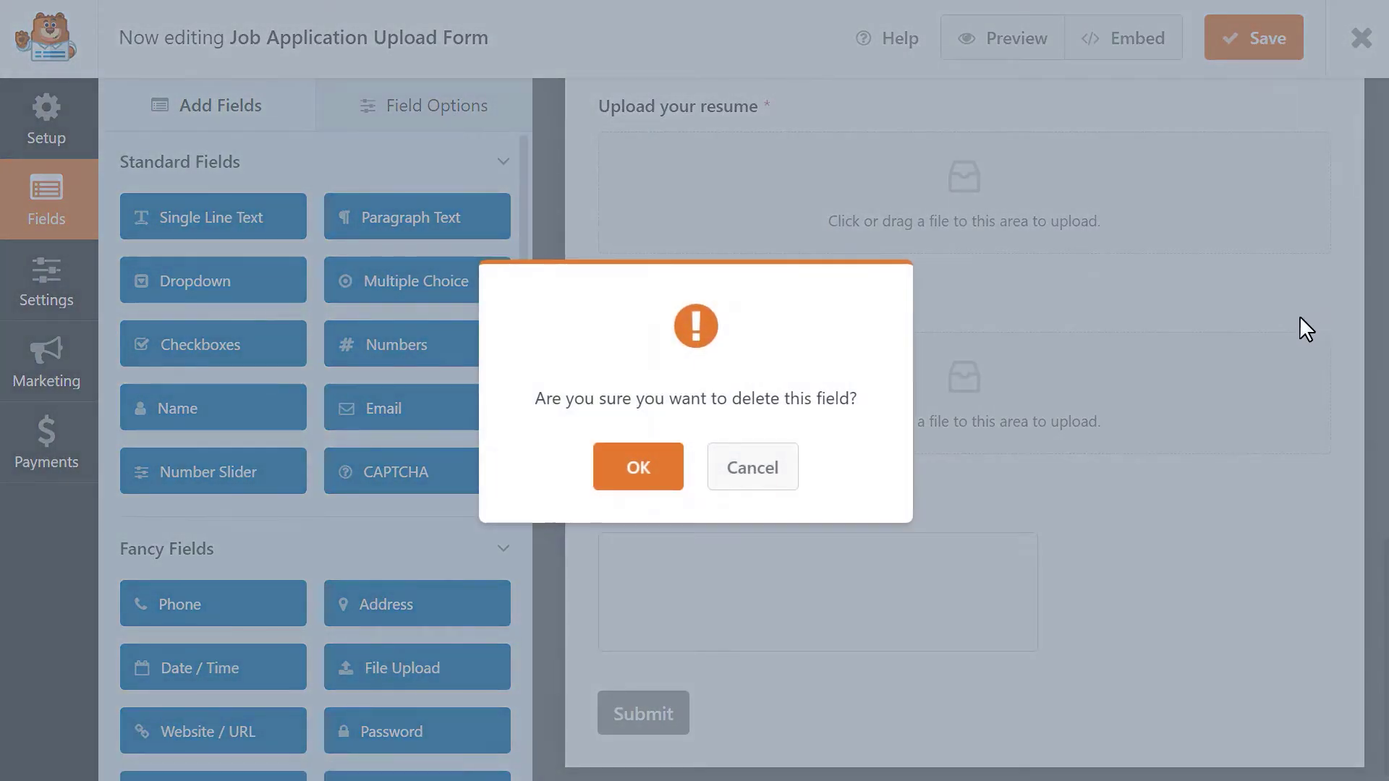
left_click(640, 469)
left_click_drag(526, 415, 528, 653)
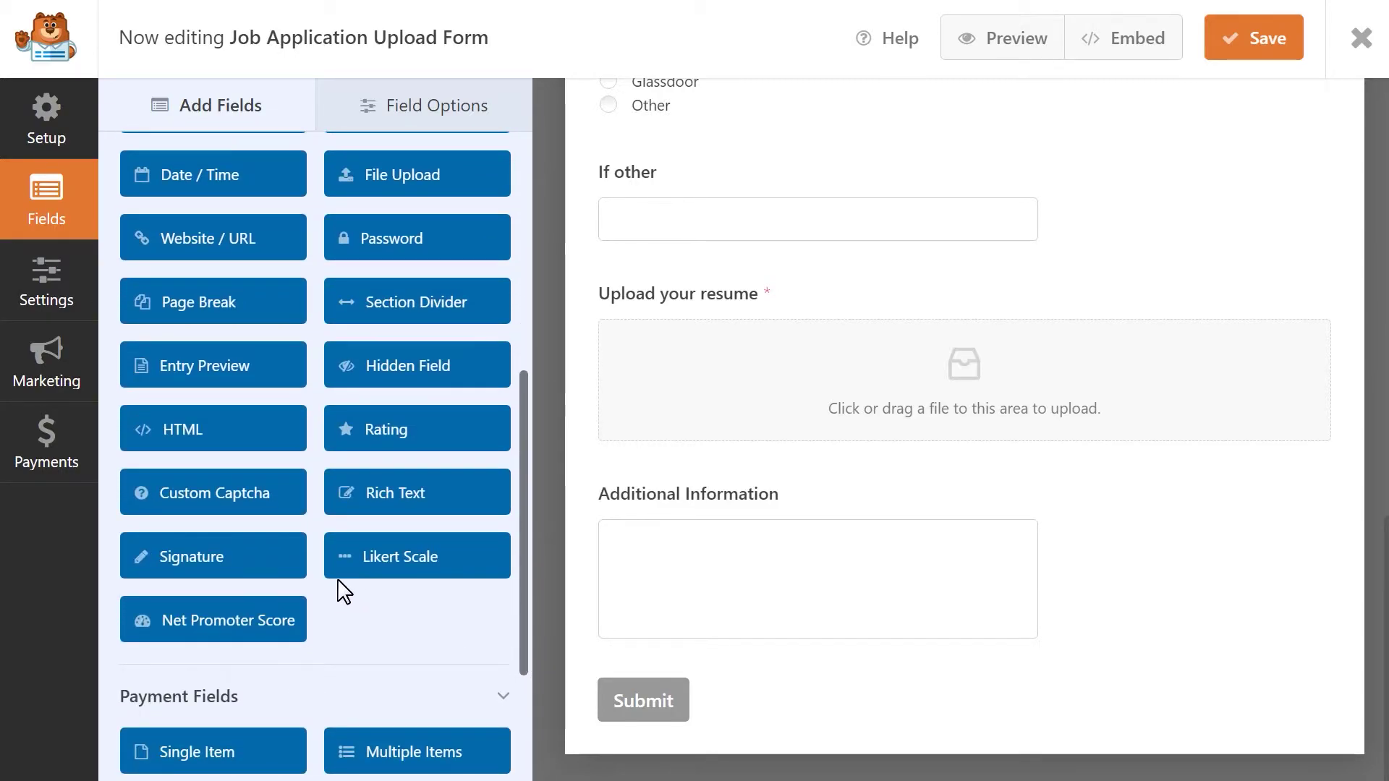
mouse_move(275, 565)
left_mouse_down()
mouse_move(750, 655)
mouse_move(770, 673)
left_mouse_up()
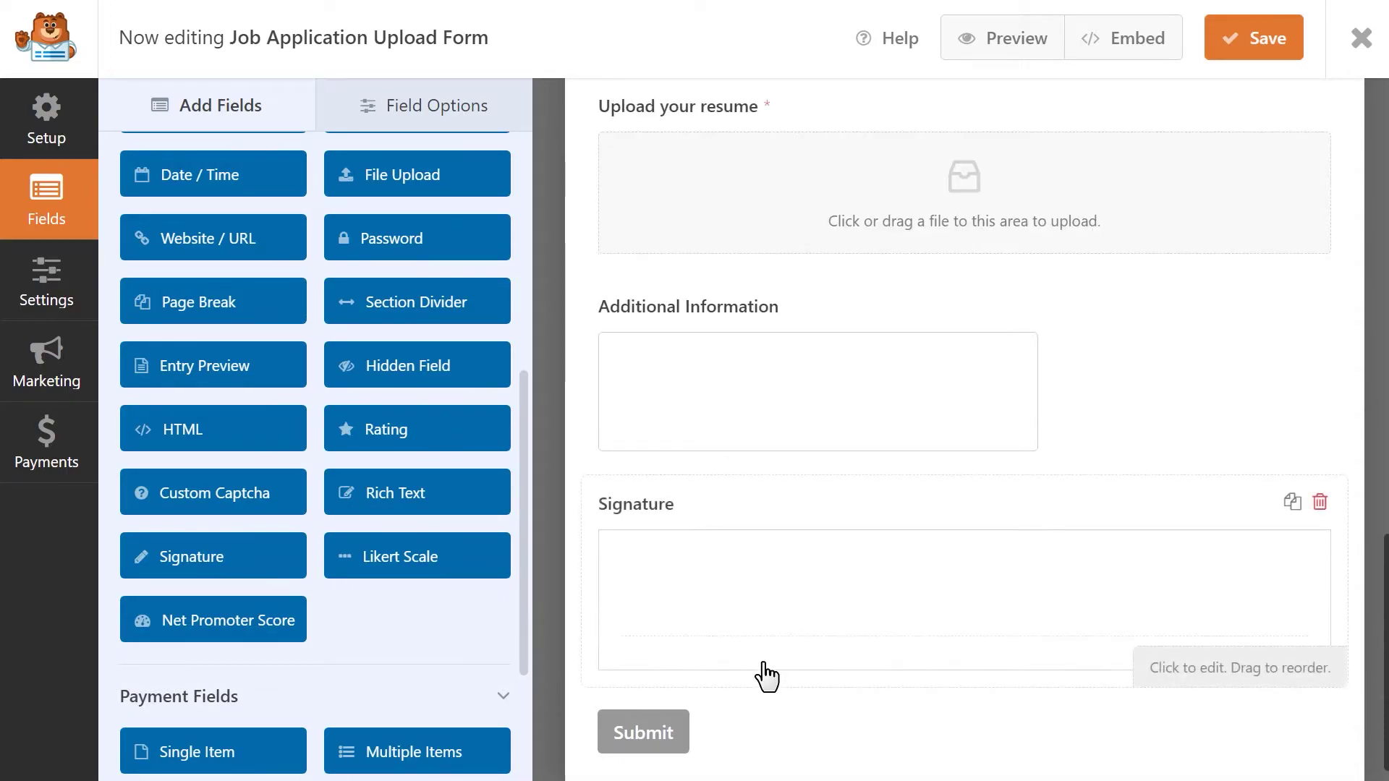
Step: Select the Signature field and begin a description starting 'Plea'
left_click(762, 661)
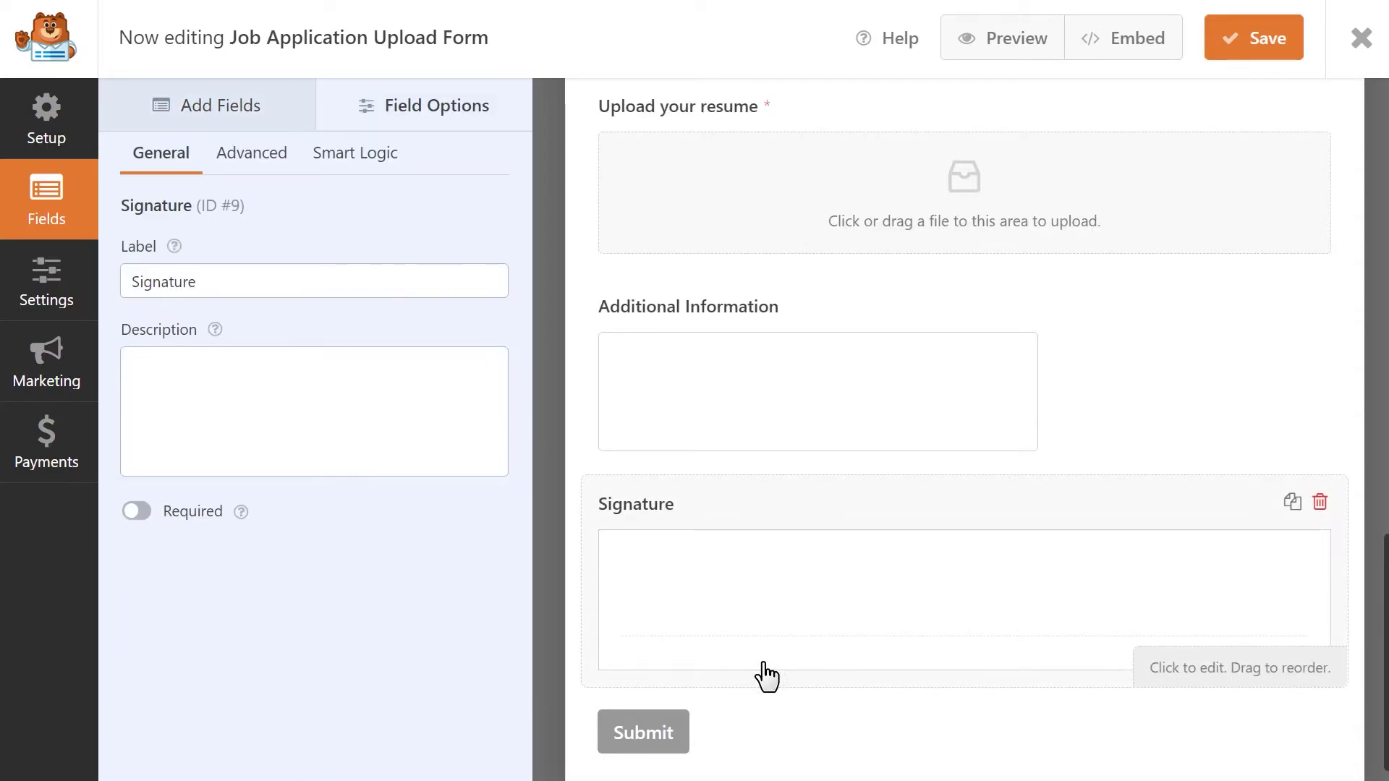
left_click(322, 282)
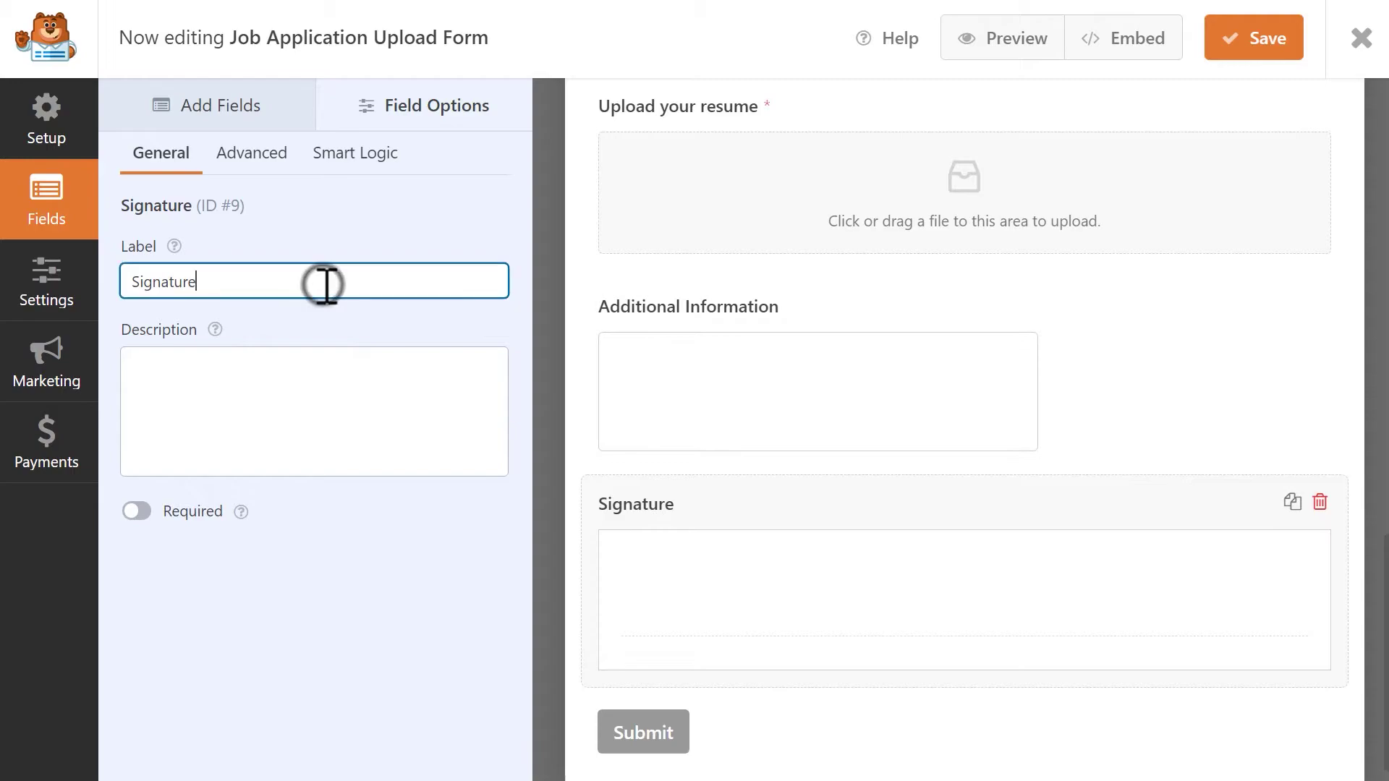
left_click(363, 405)
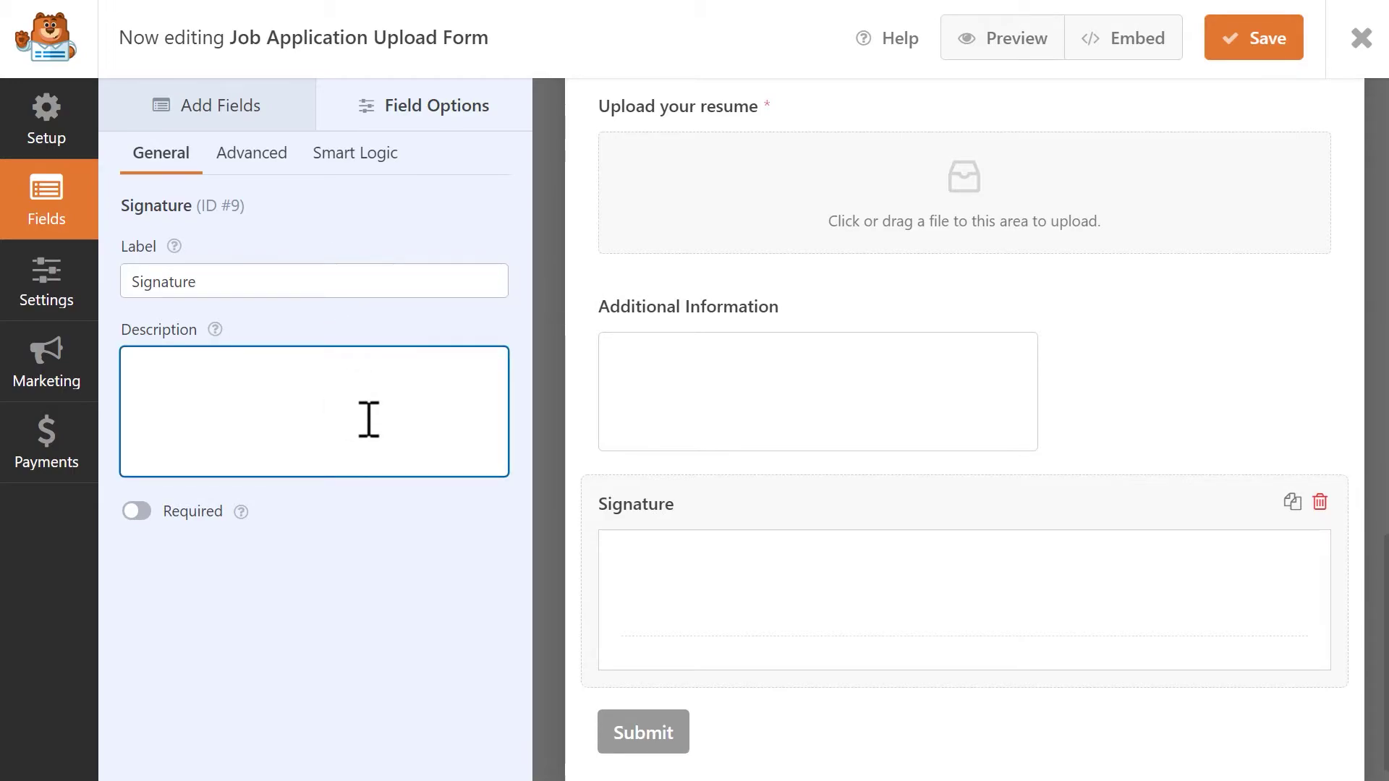
type("Please sign above.")
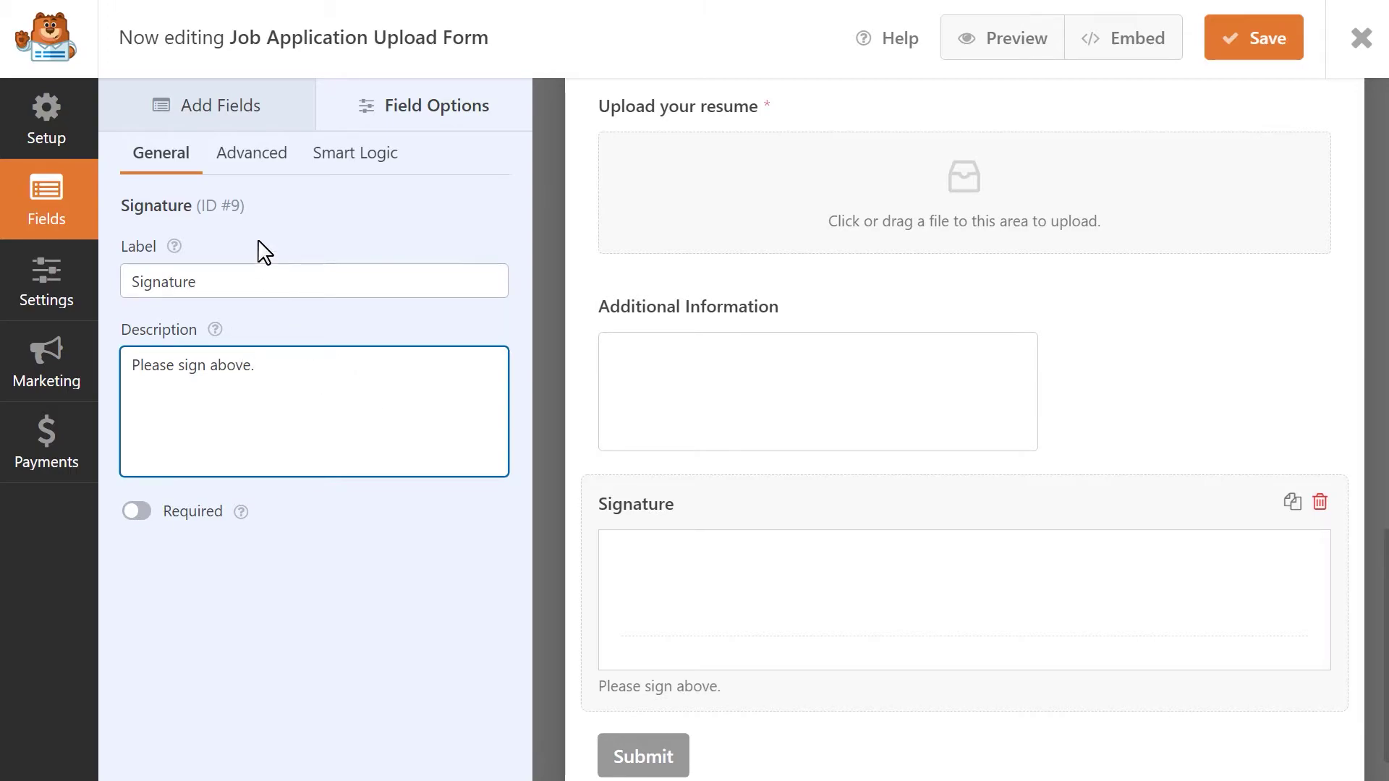
Step: In the Signature field's Advanced options, check the ink colour and keep Field Size at Large
left_click(225, 152)
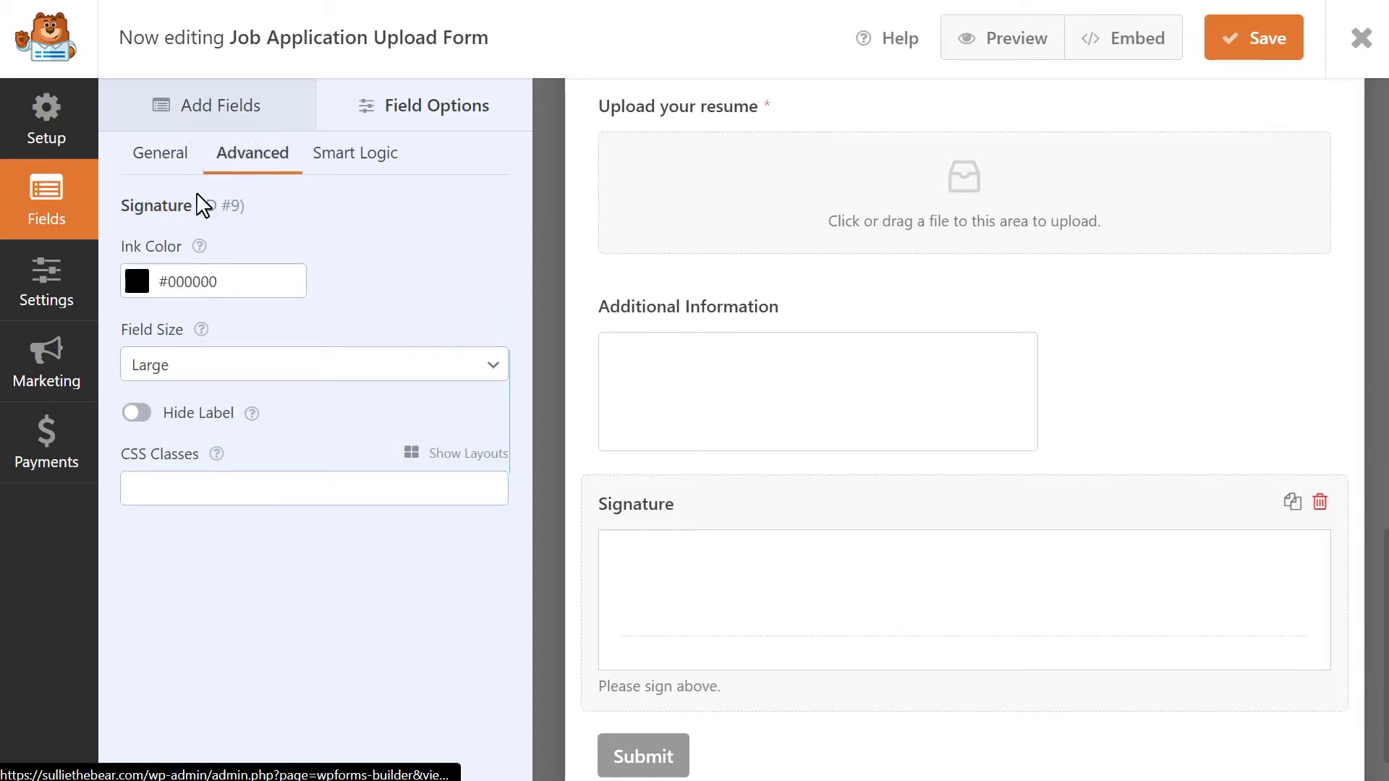
left_click(130, 281)
left_click(394, 364)
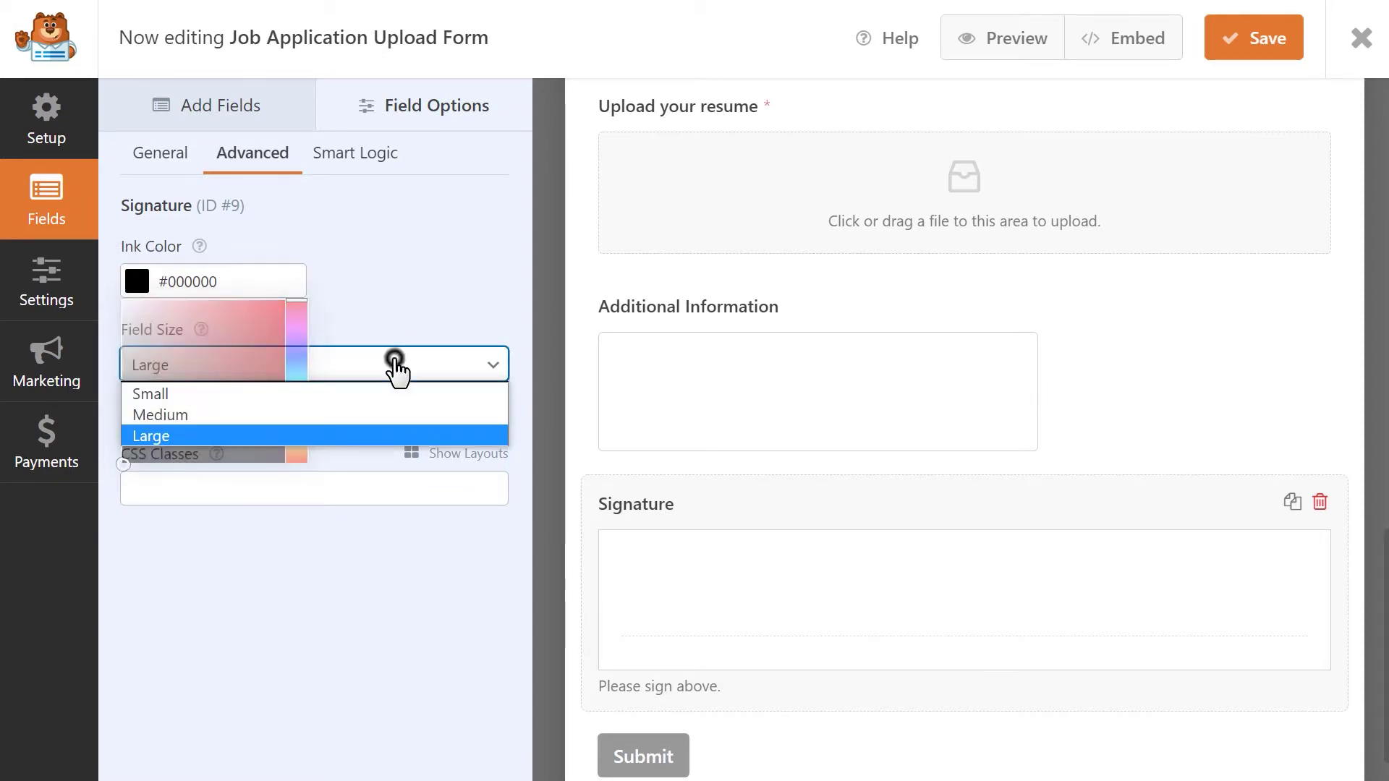
left_click(340, 436)
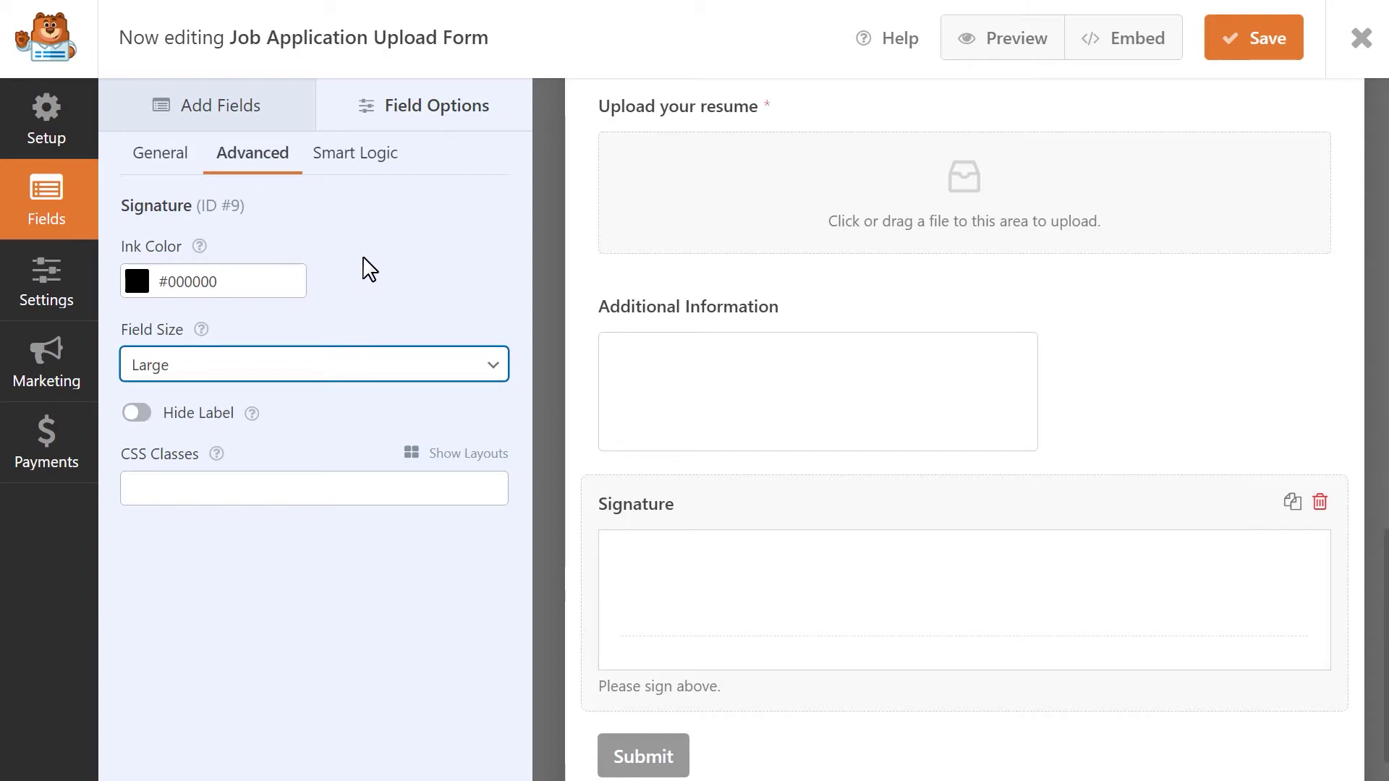
Step: Turn Smart Logic on then off, confirm removing its rules, and save the form
left_click(368, 161)
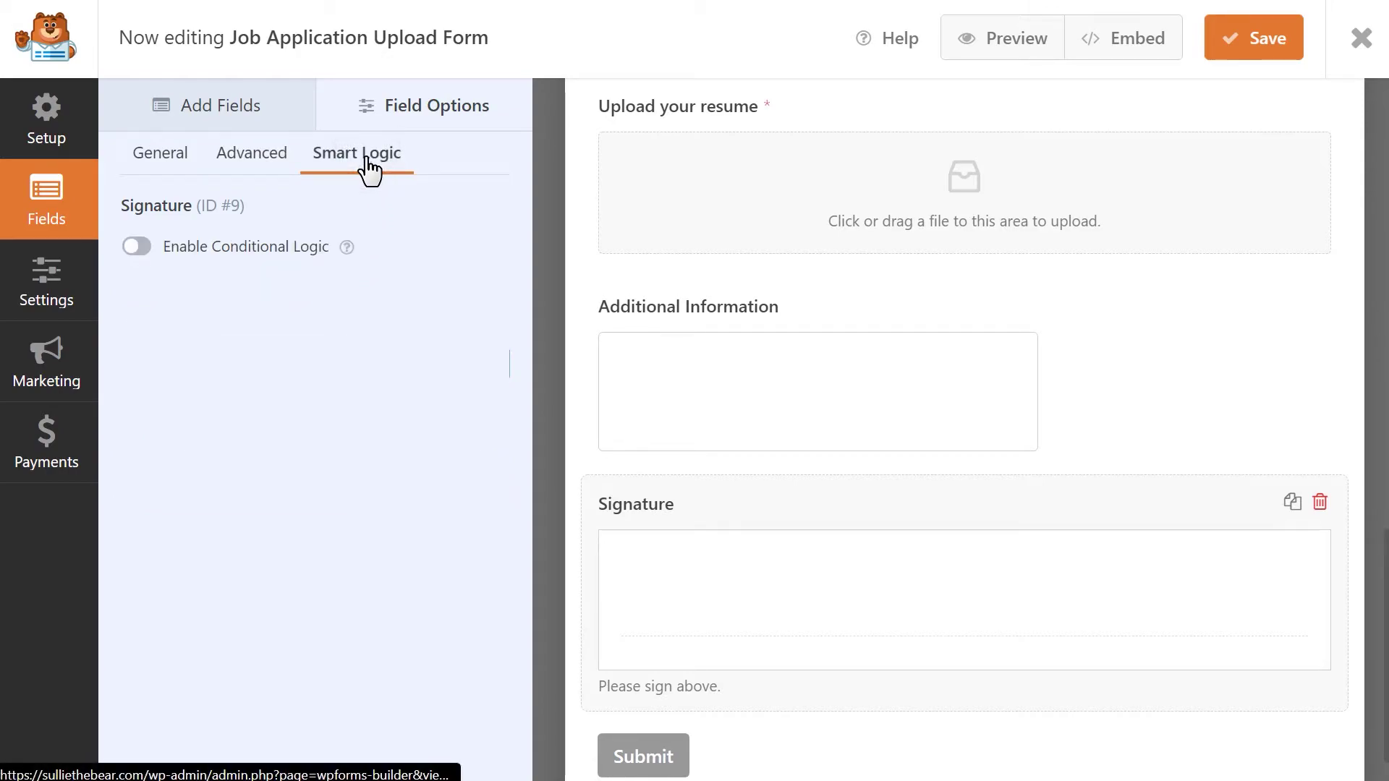
left_click(137, 247)
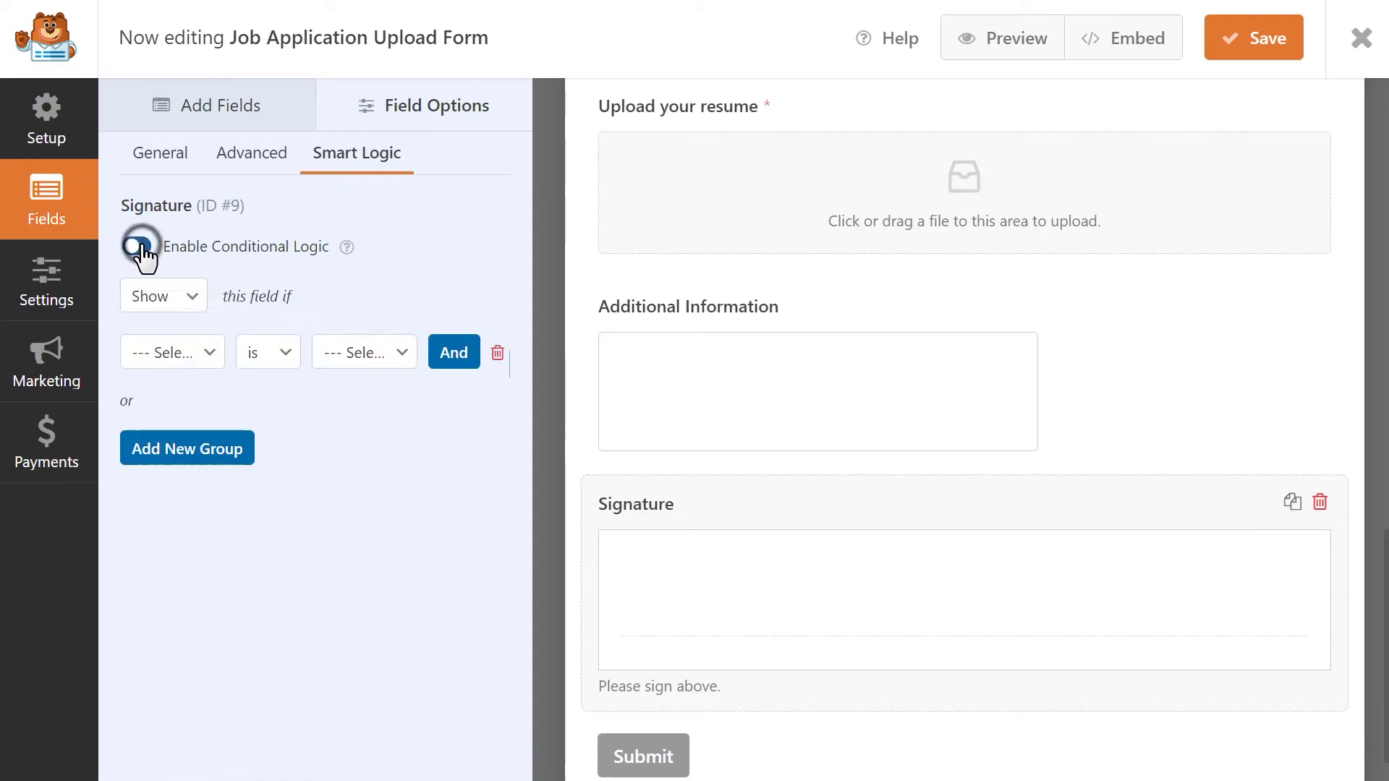
left_click(172, 296)
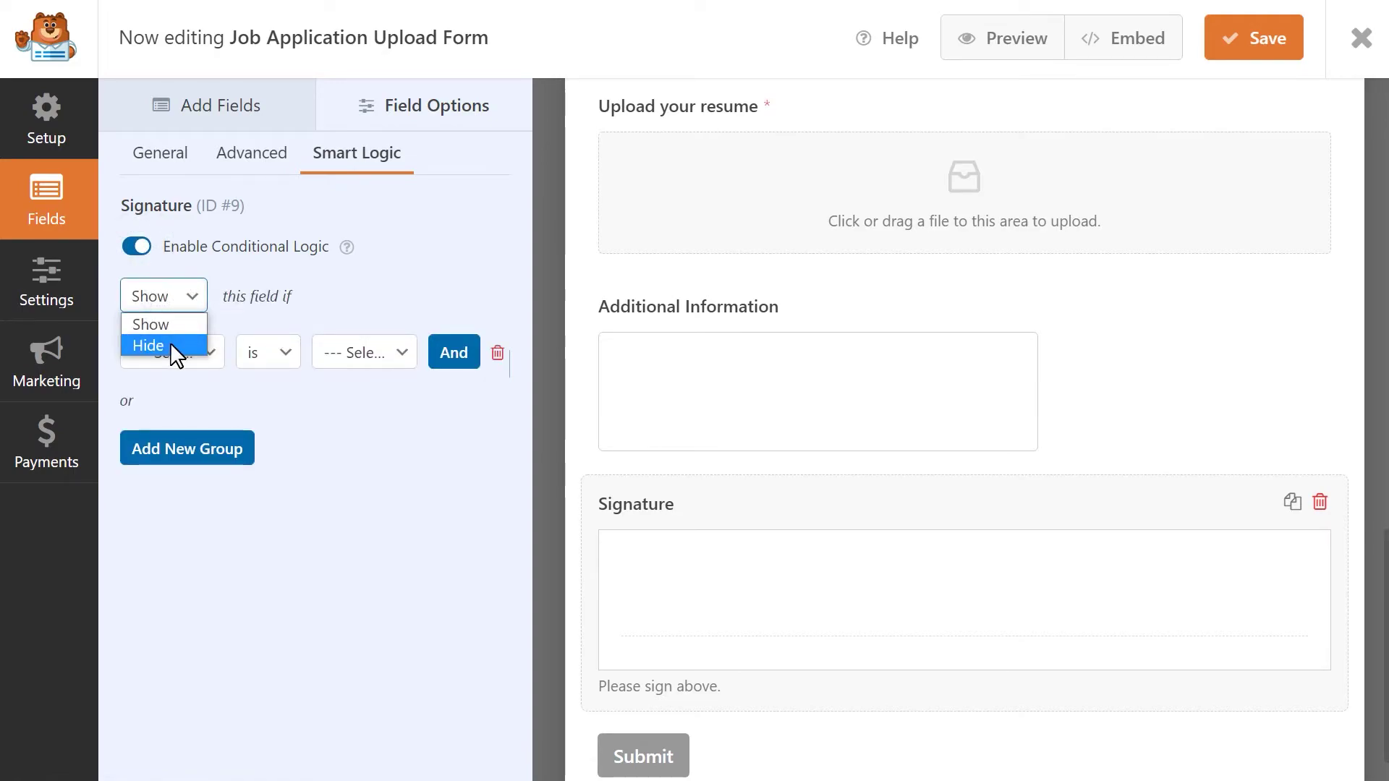
left_click(296, 274)
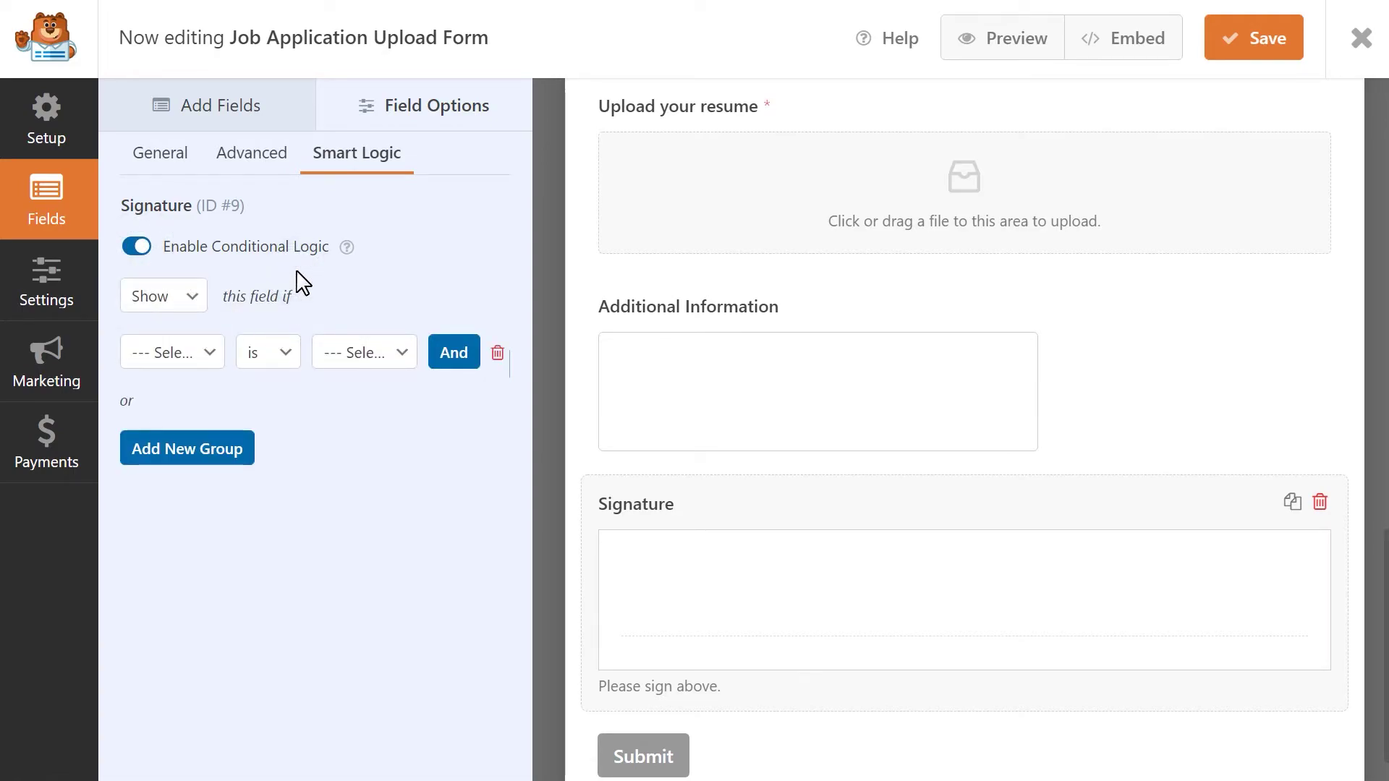
left_click(142, 248)
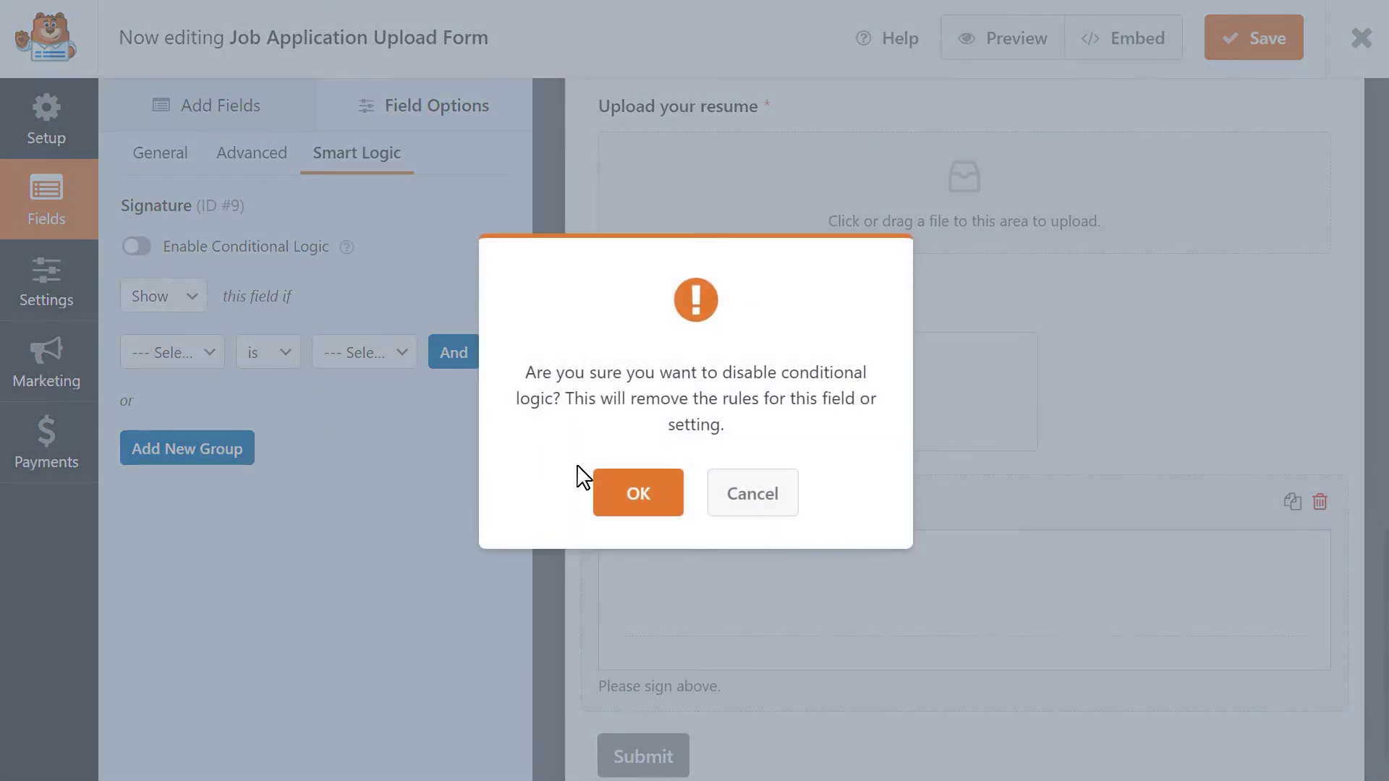
left_click(617, 504)
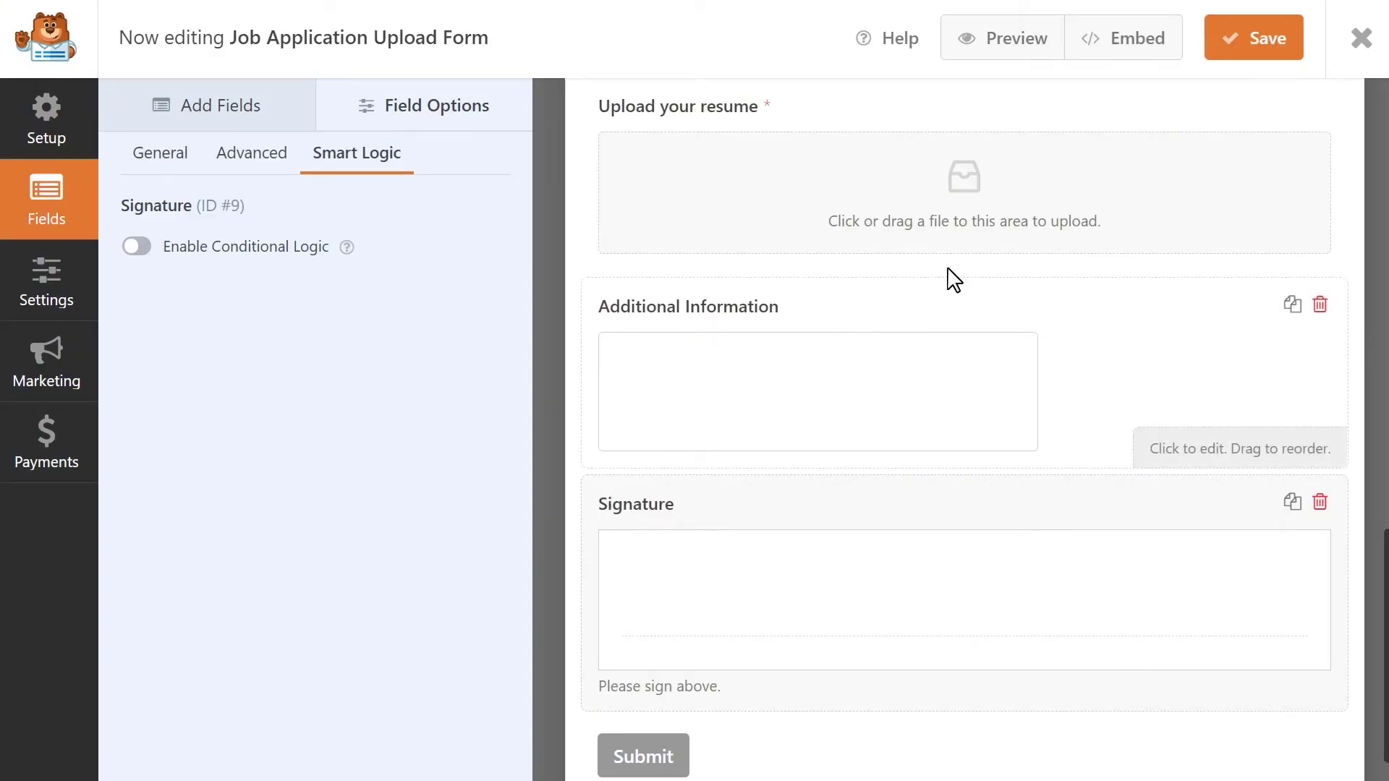
left_click(1256, 54)
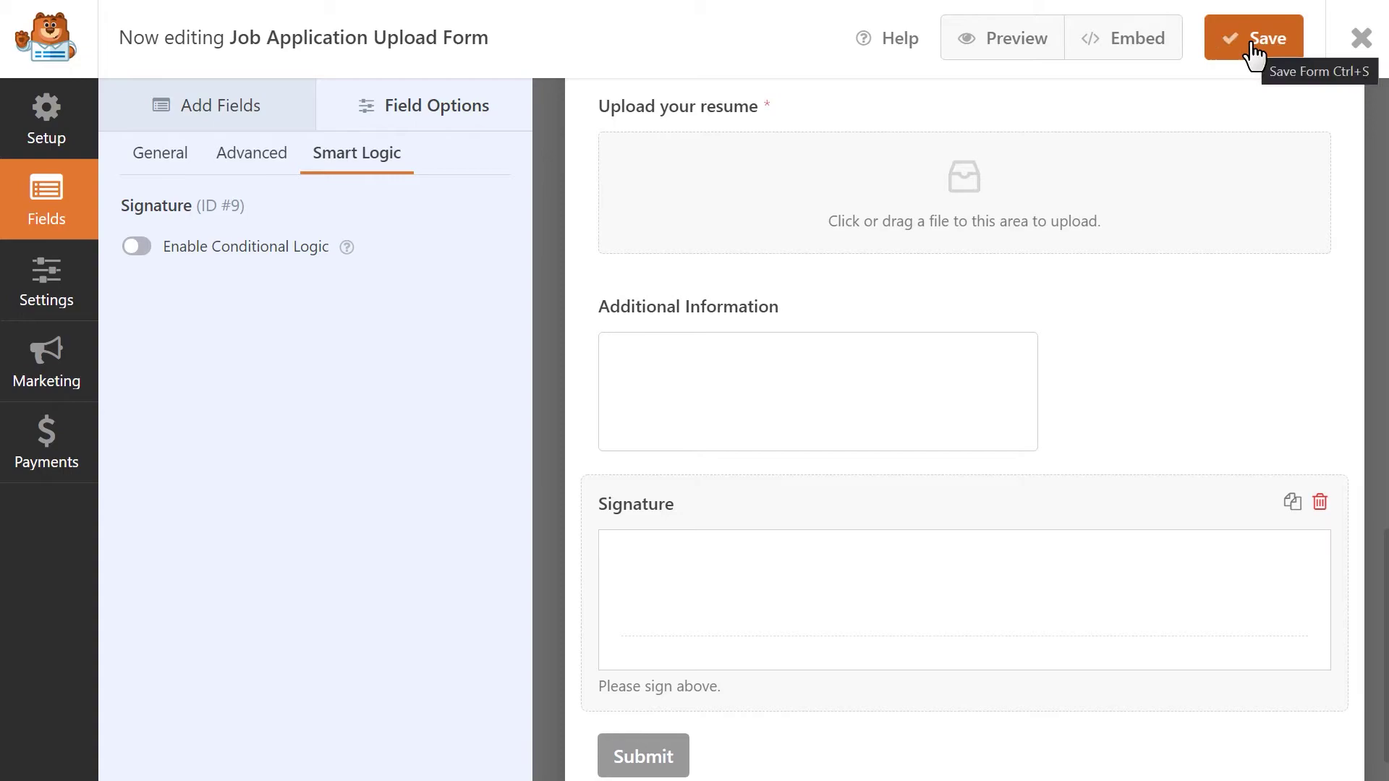
Step: Preview the form and draw a signature in the Signature box
left_click(962, 54)
scroll(478, 391, "down", 5)
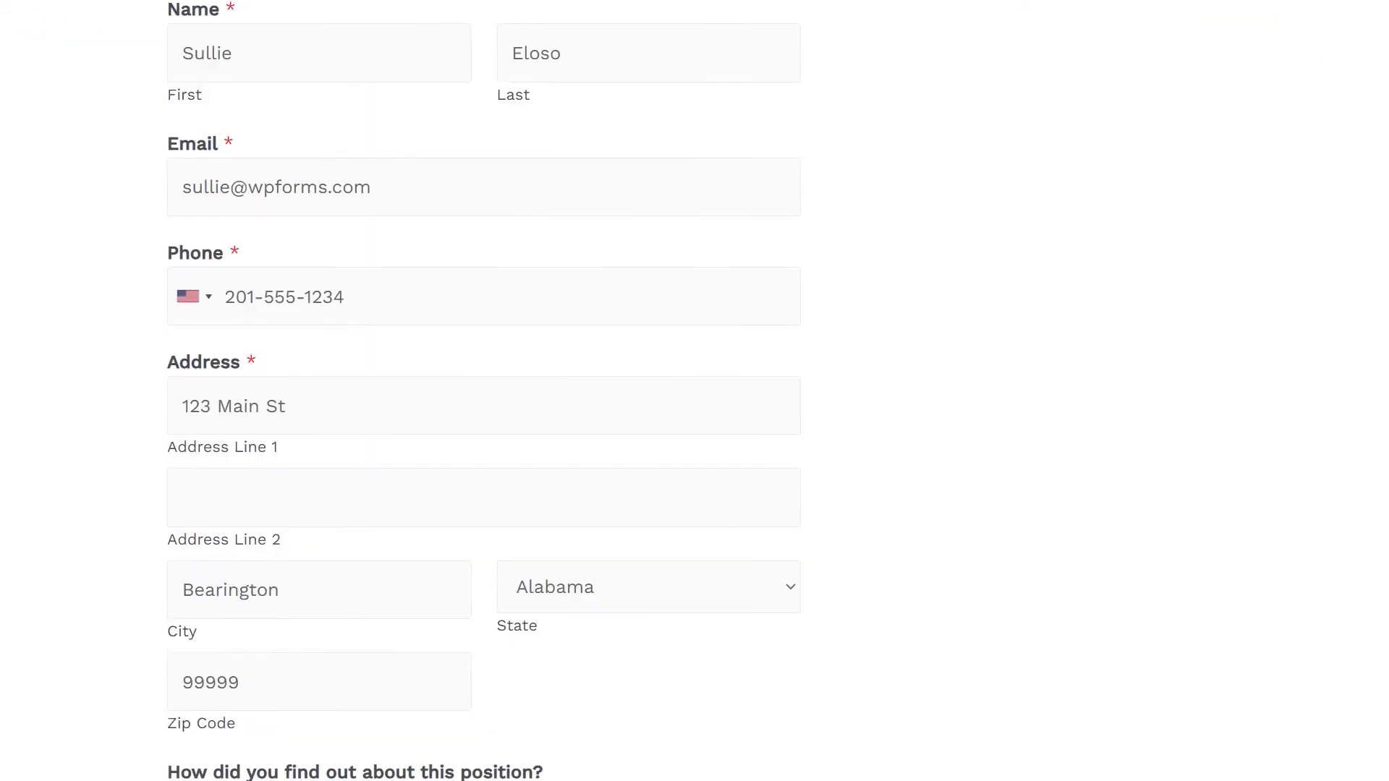
scroll(695, 391, "down", 10)
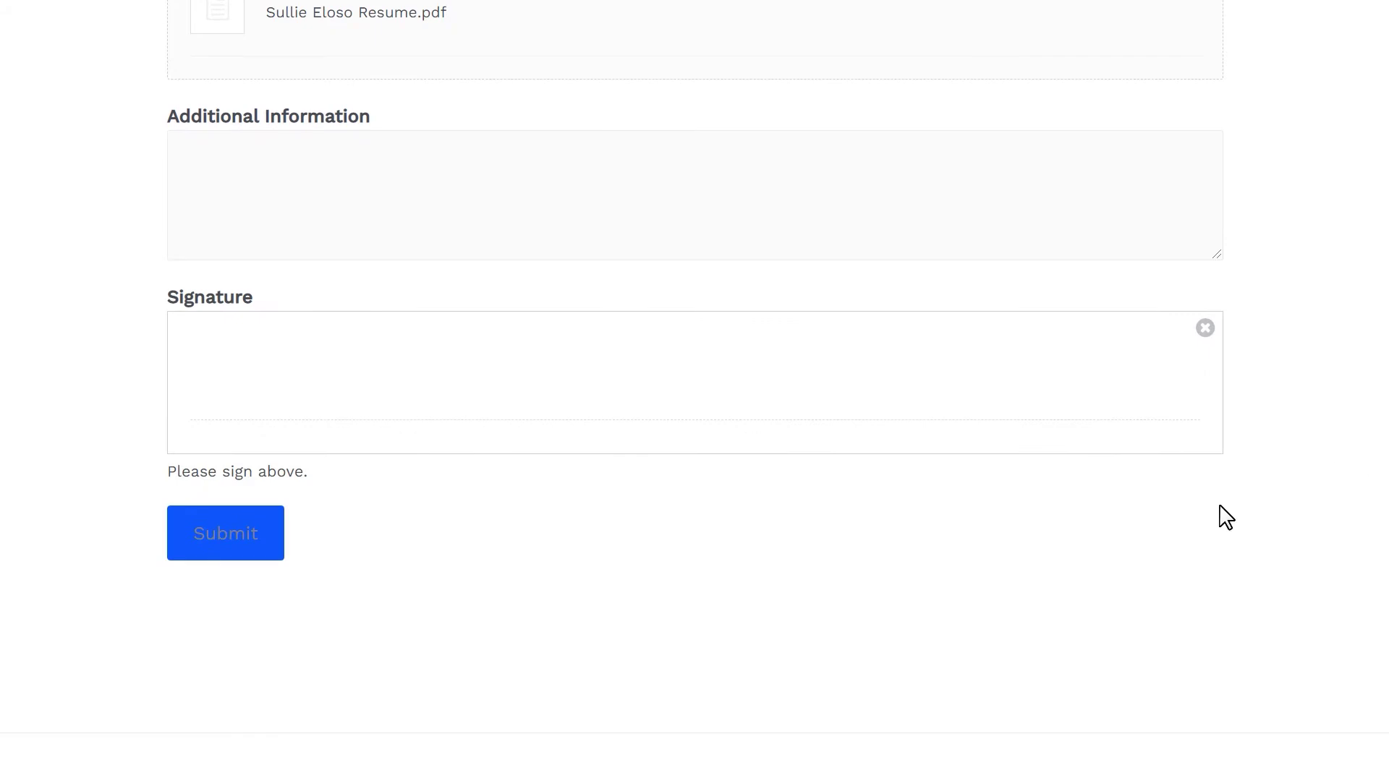
mouse_move(220, 409)
left_mouse_down()
mouse_move(282, 361)
mouse_move(298, 409)
mouse_move(413, 319)
mouse_move(455, 328)
mouse_move(500, 391)
mouse_move(561, 397)
left_mouse_up()
left_click(531, 337)
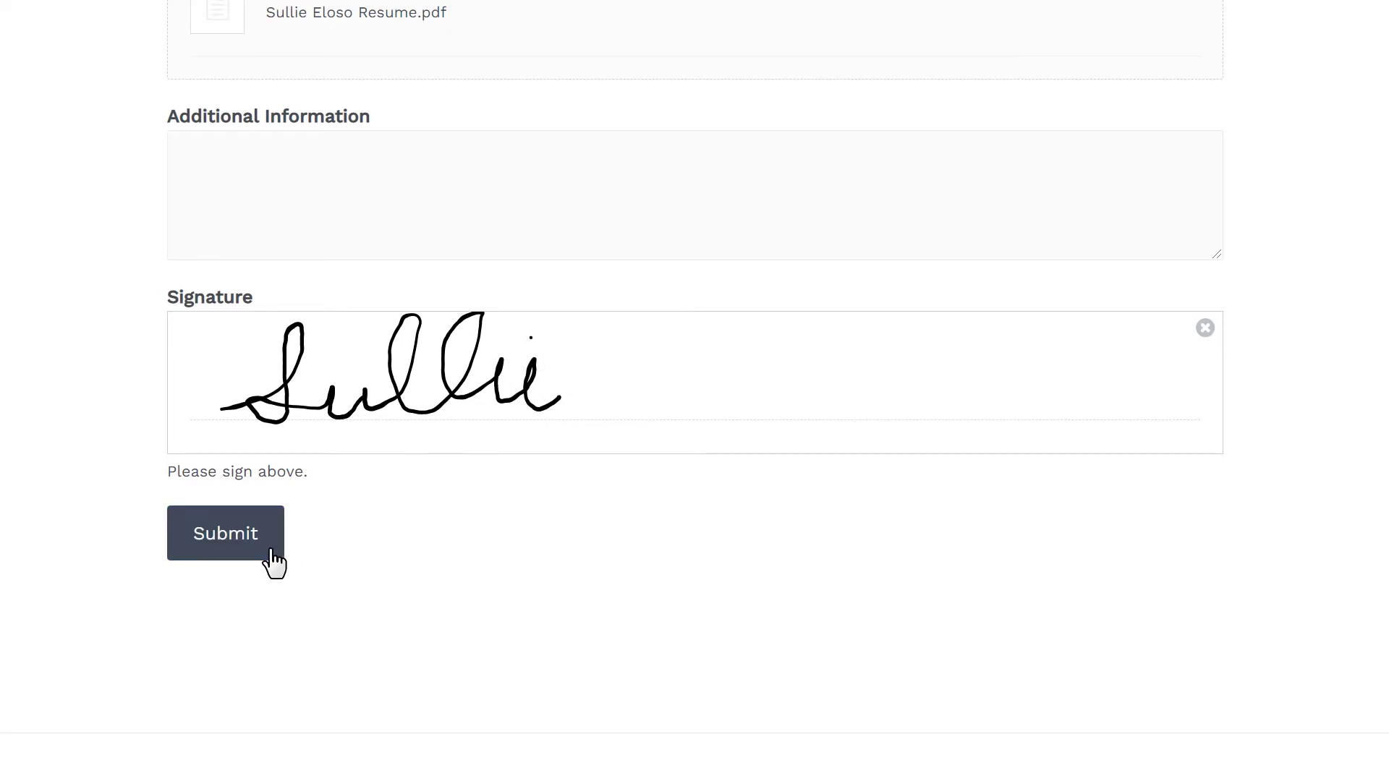
Step: Submit the signed application and view the new entry's details with the signature image
left_click(273, 558)
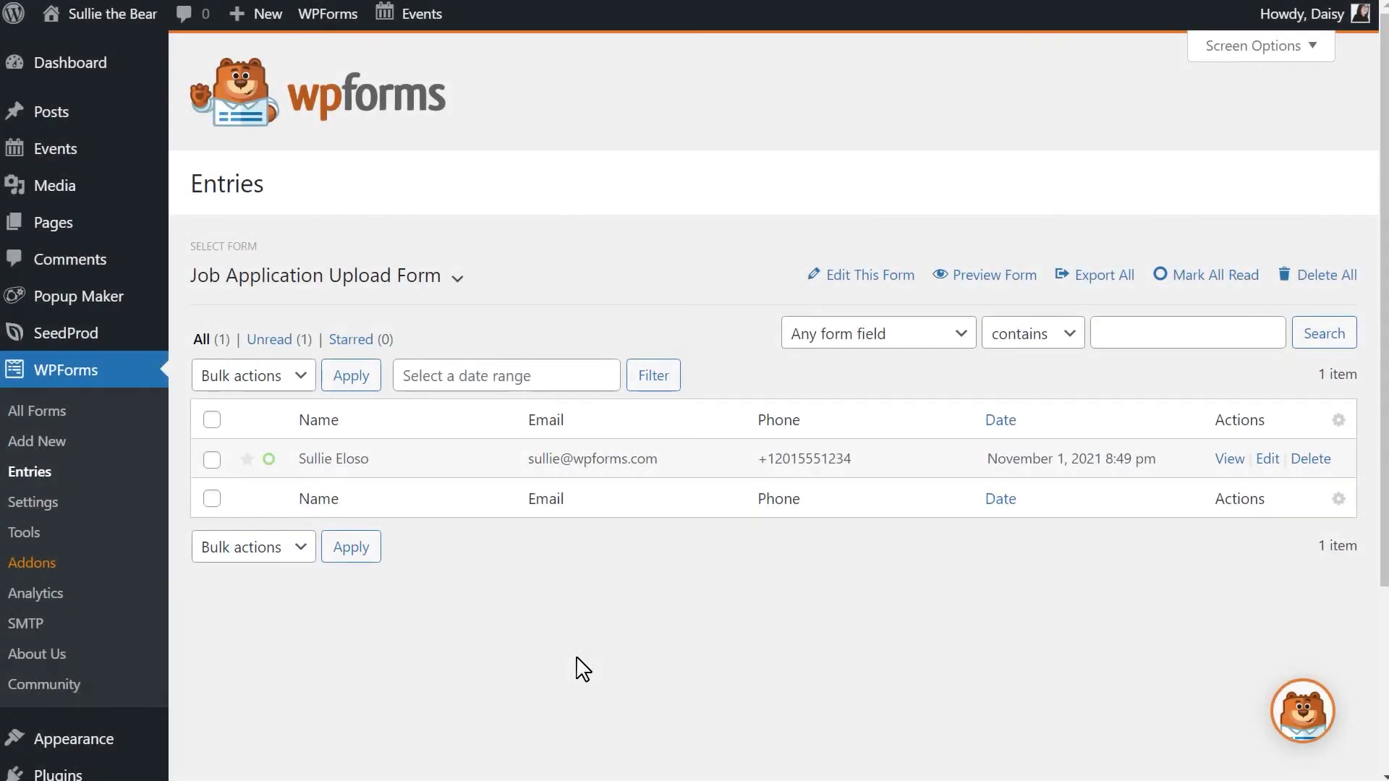
left_click(1228, 464)
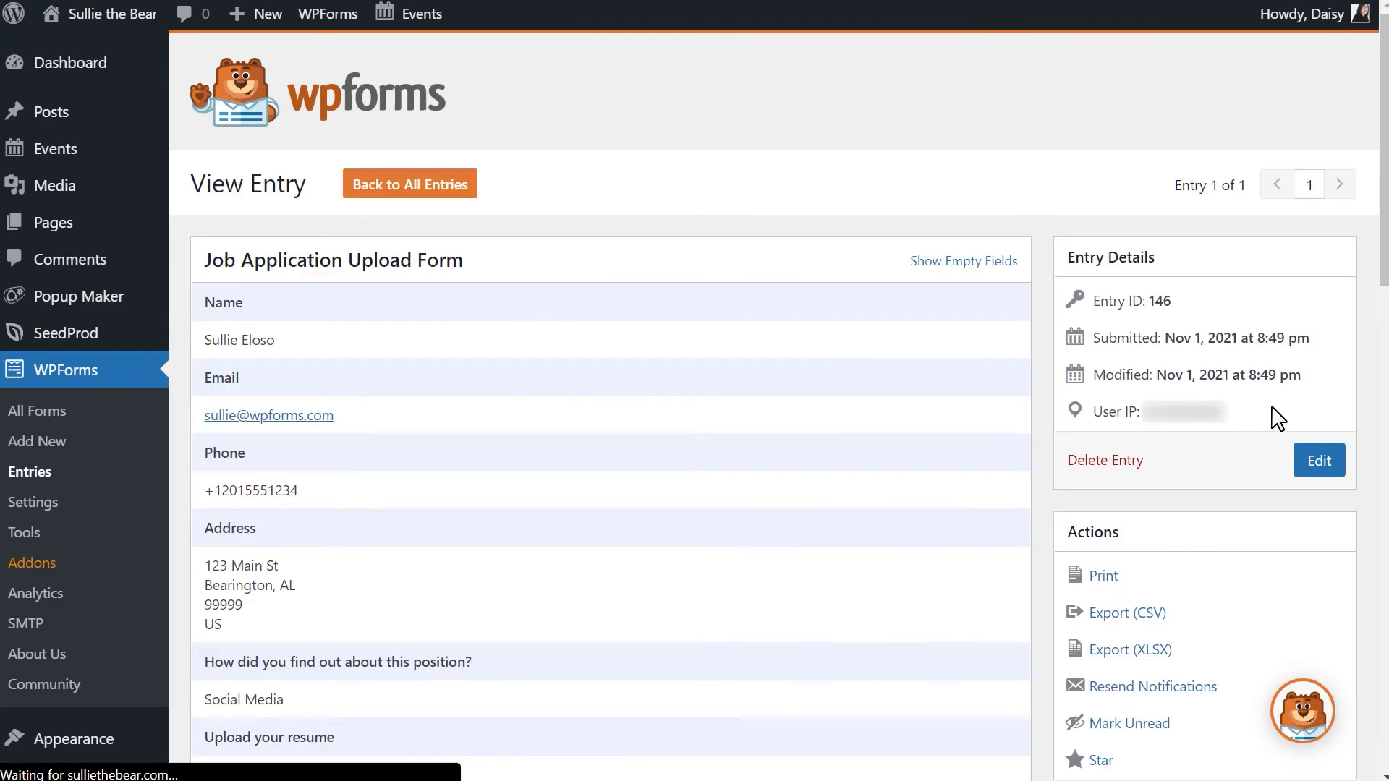
scroll(1374, 289, "down", 4)
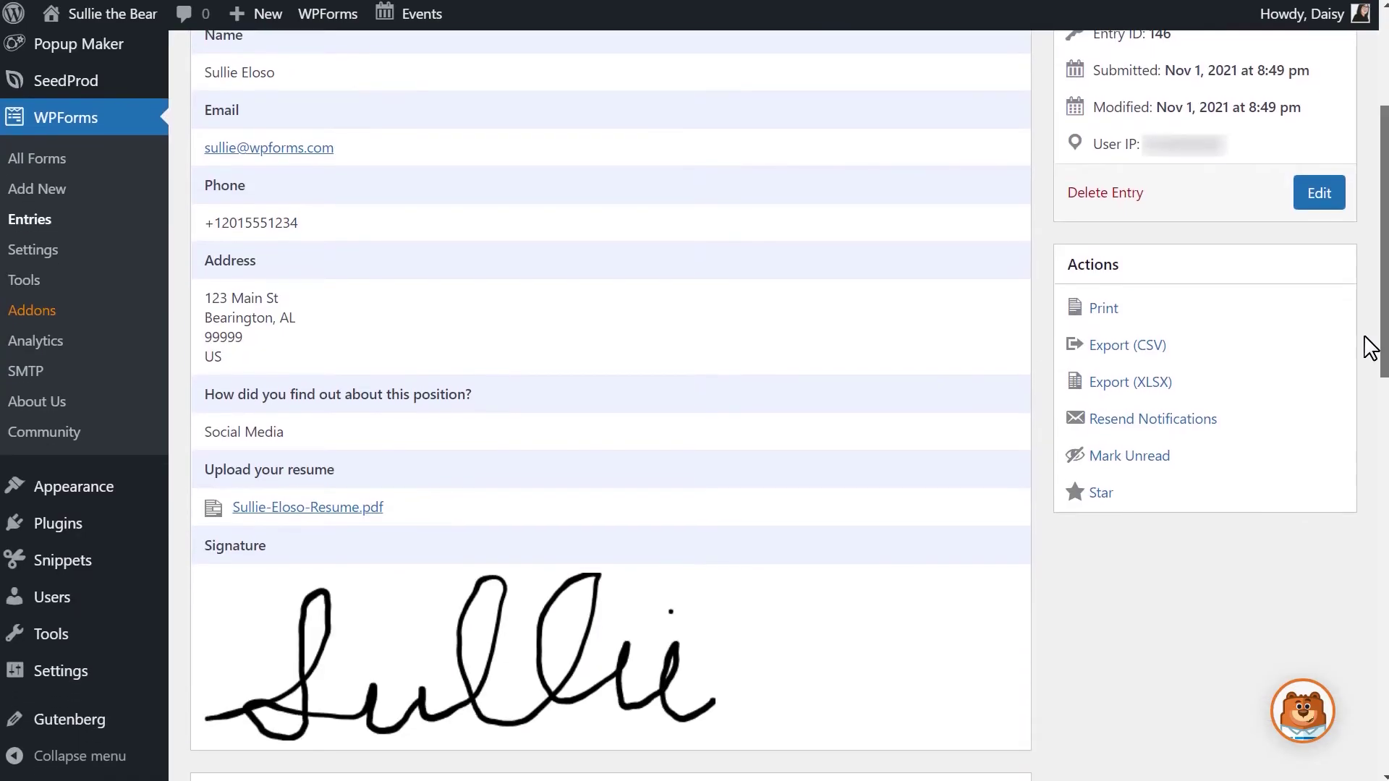